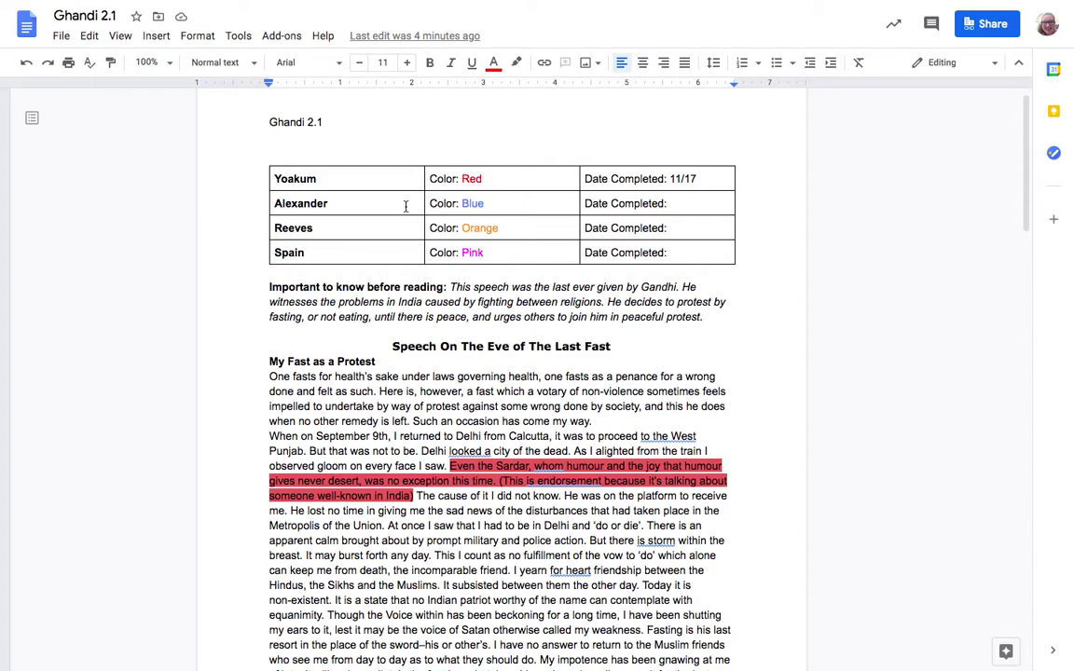
Step: Review the annotated speech and the 2.1 Questions/Tasks with their existing red answers
scroll(405, 206, down, 20)
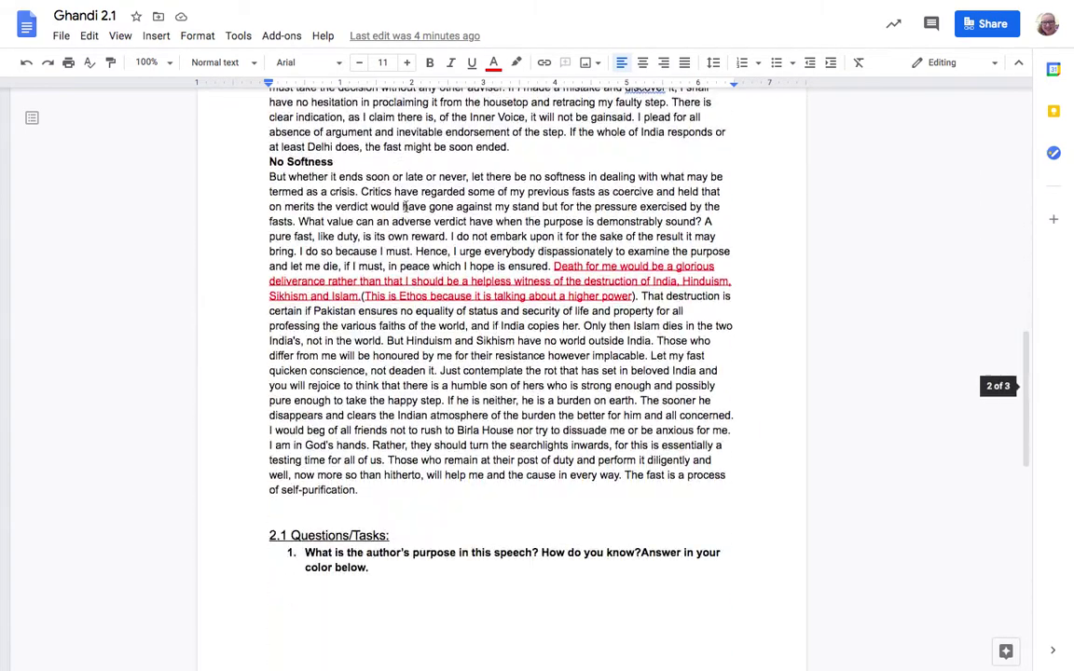
scroll(406, 206, down, 5)
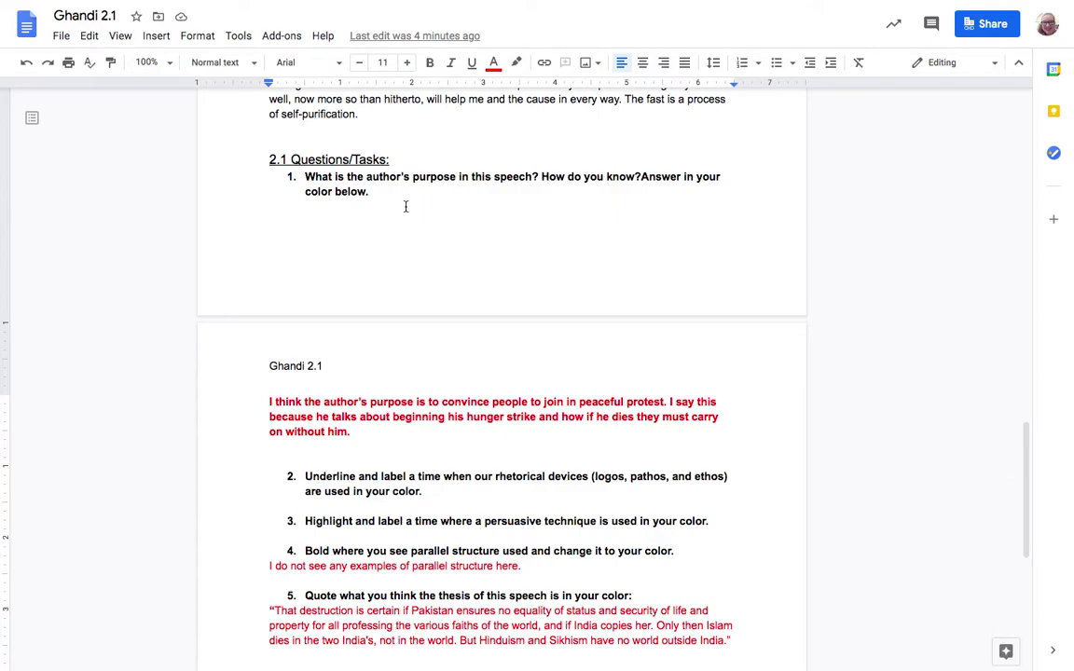
scroll(463, 233, up, 2)
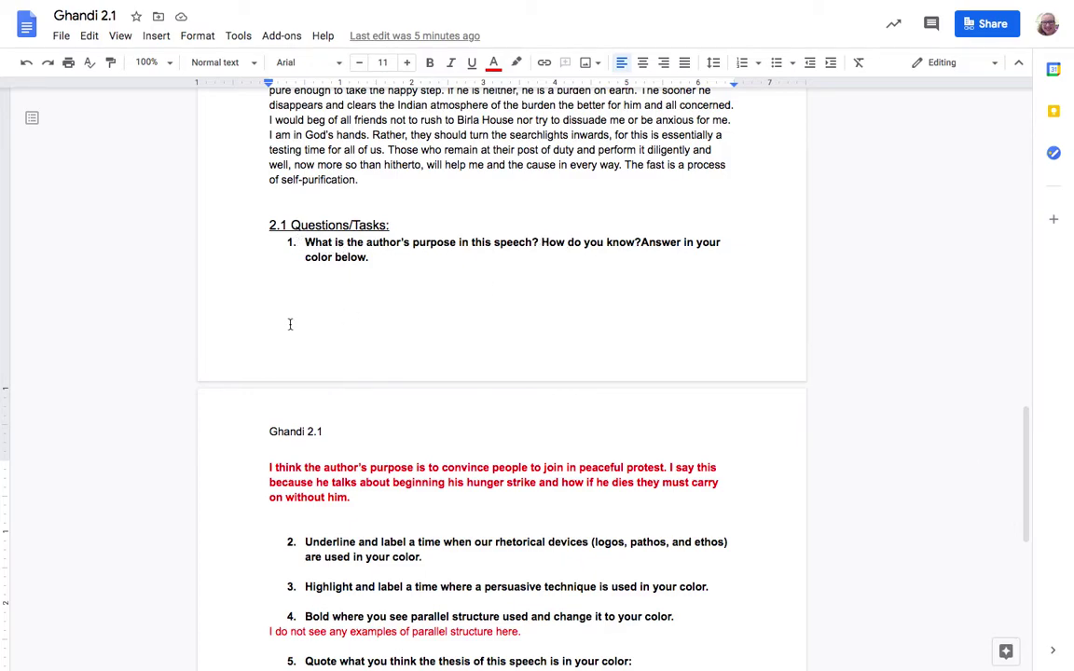
scroll(382, 293, down, 3)
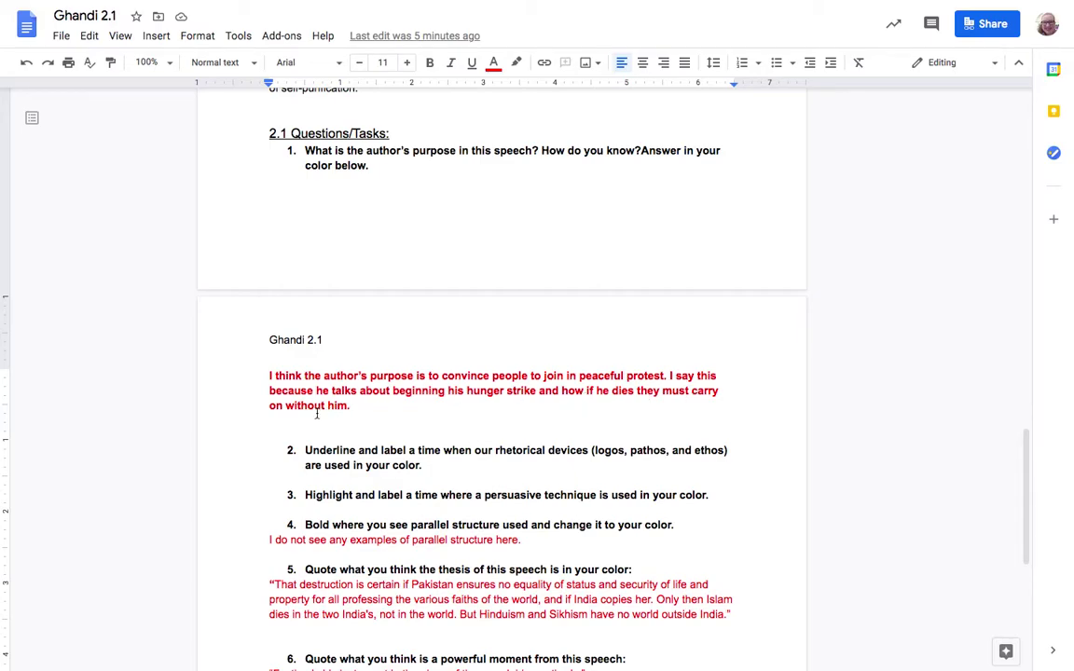
scroll(310, 416, up, 5)
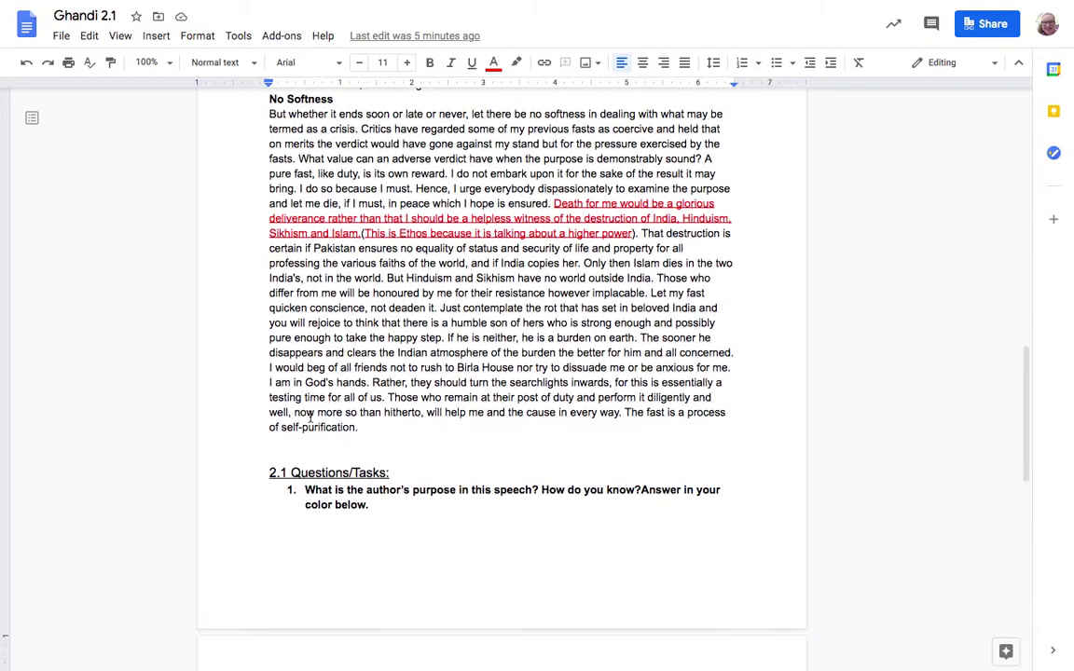
scroll(311, 417, up, 2)
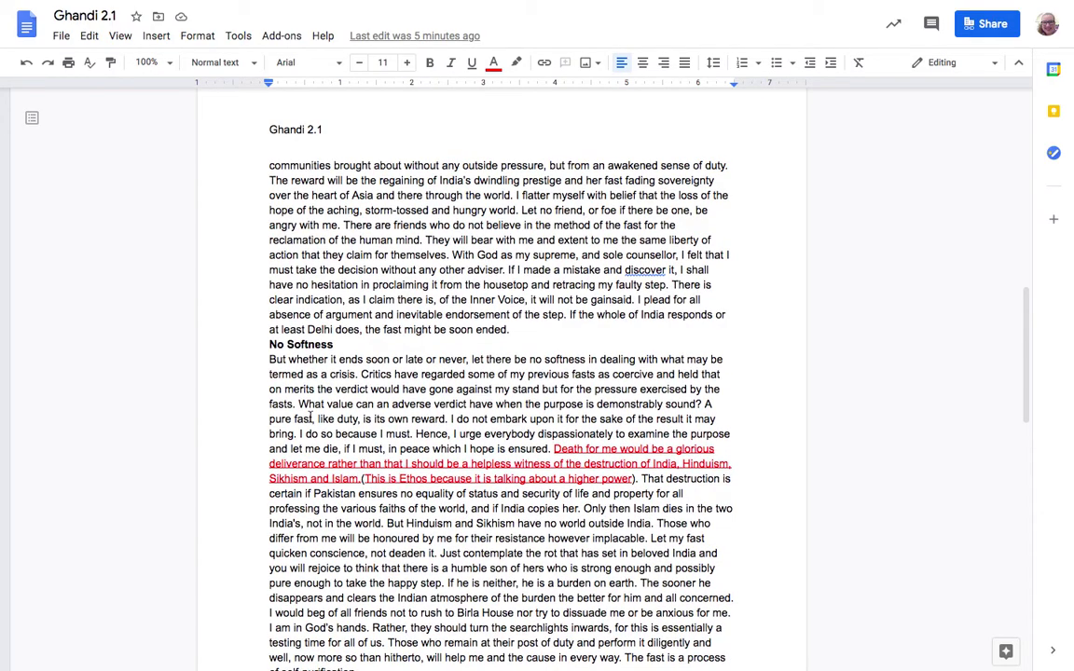
scroll(407, 556, down, 2)
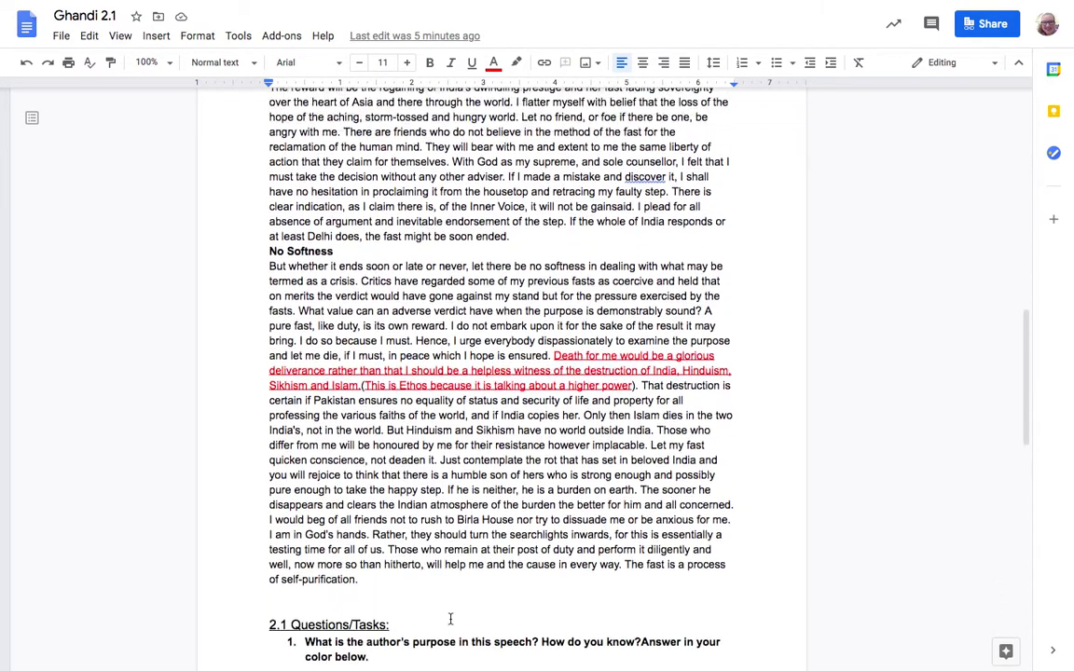
scroll(450, 619, up, 2)
scroll(450, 619, up, 6)
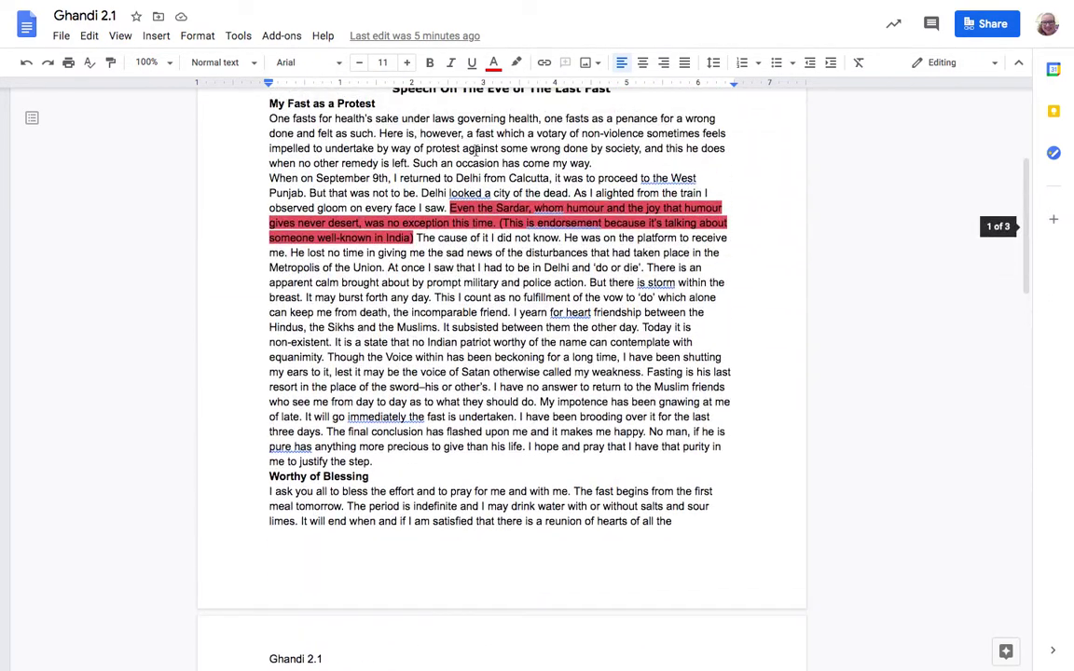
scroll(530, 292, down, 12)
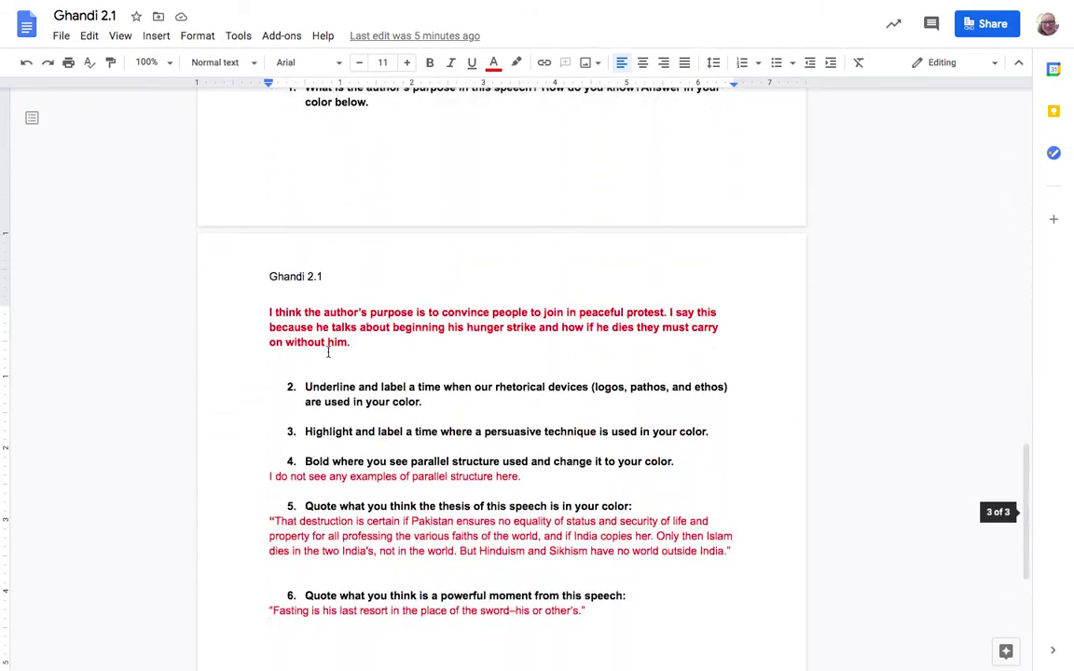
Step: Below the red answer to question 1, write in blue: "The author's purpose is to demand peace and avoid fighting between religions. He is going on"
click(304, 360)
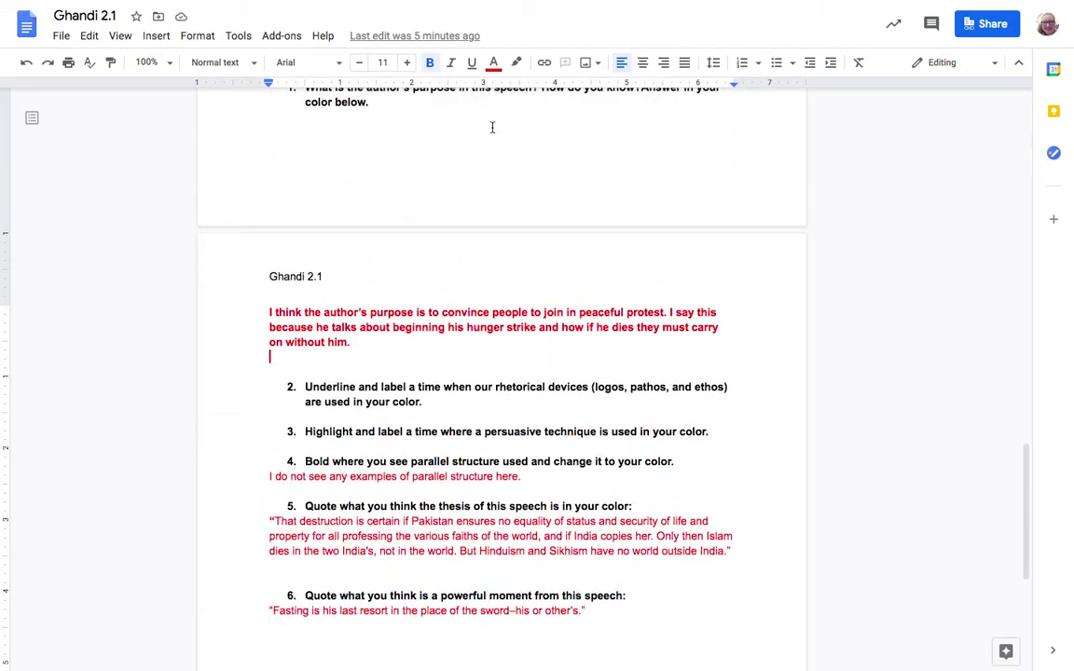
click(493, 62)
click(537, 102)
text(The )
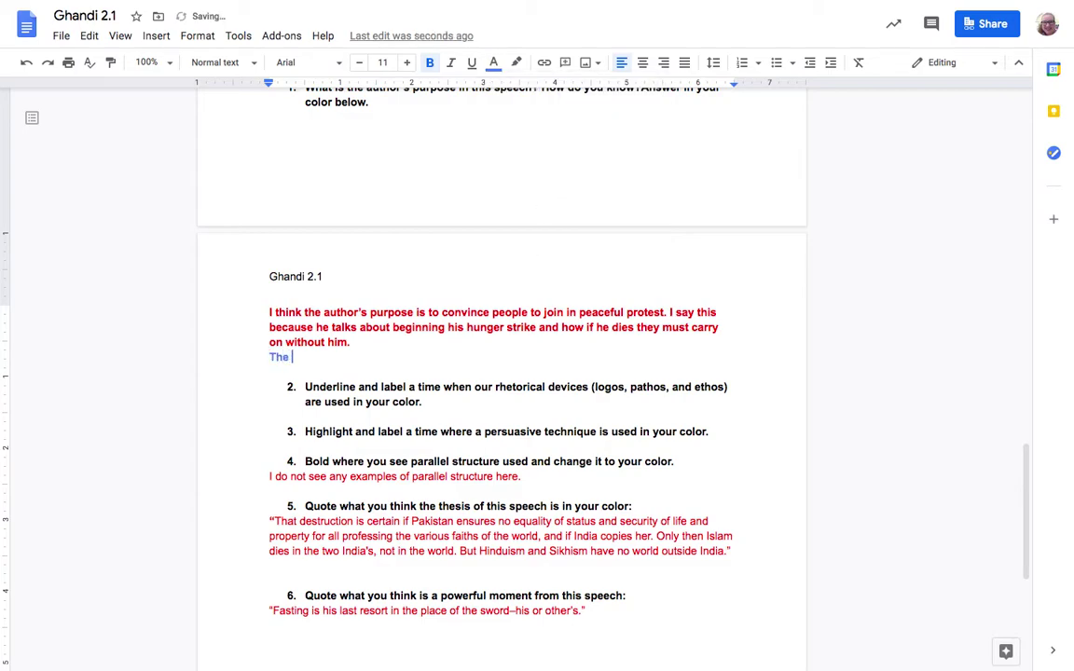
text(aluthor's purpose is )
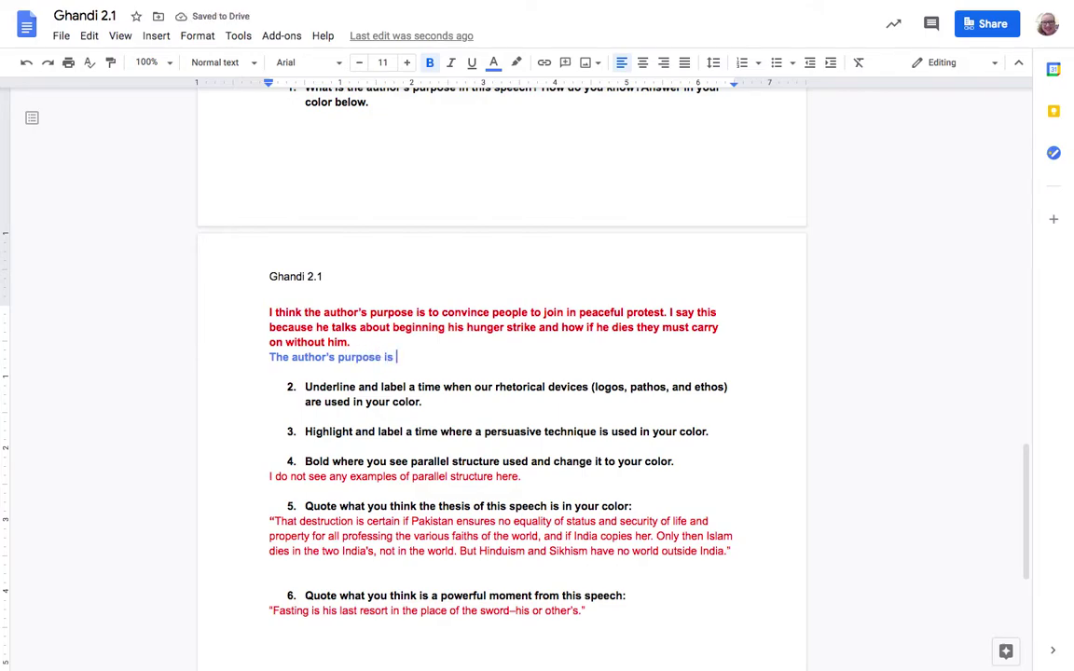
text(to deman)
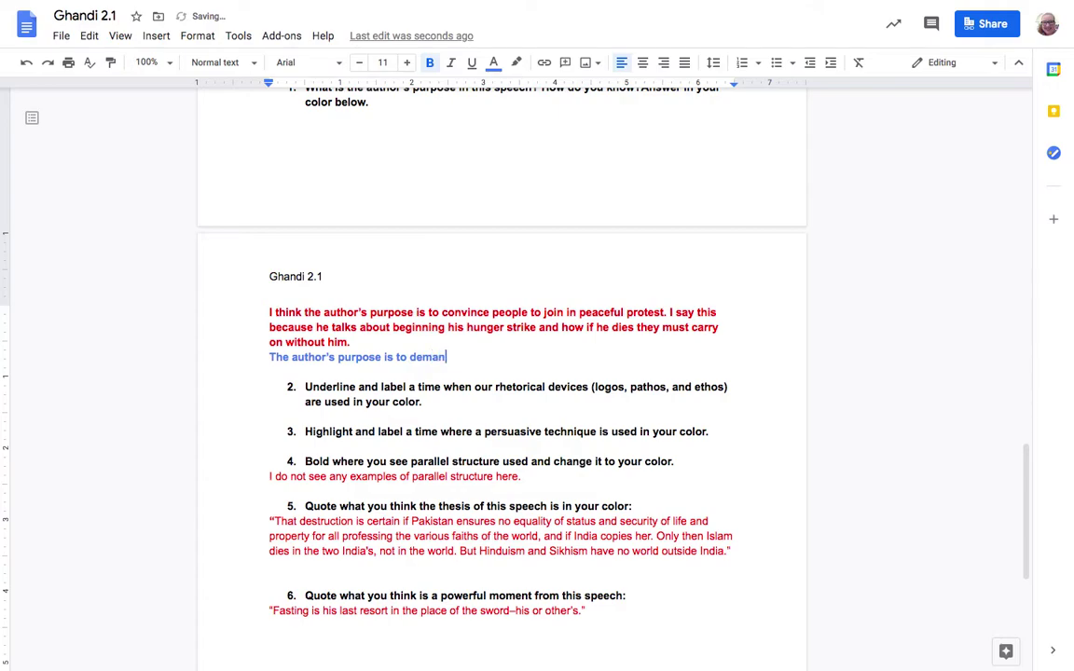
text(d peace and avoid )
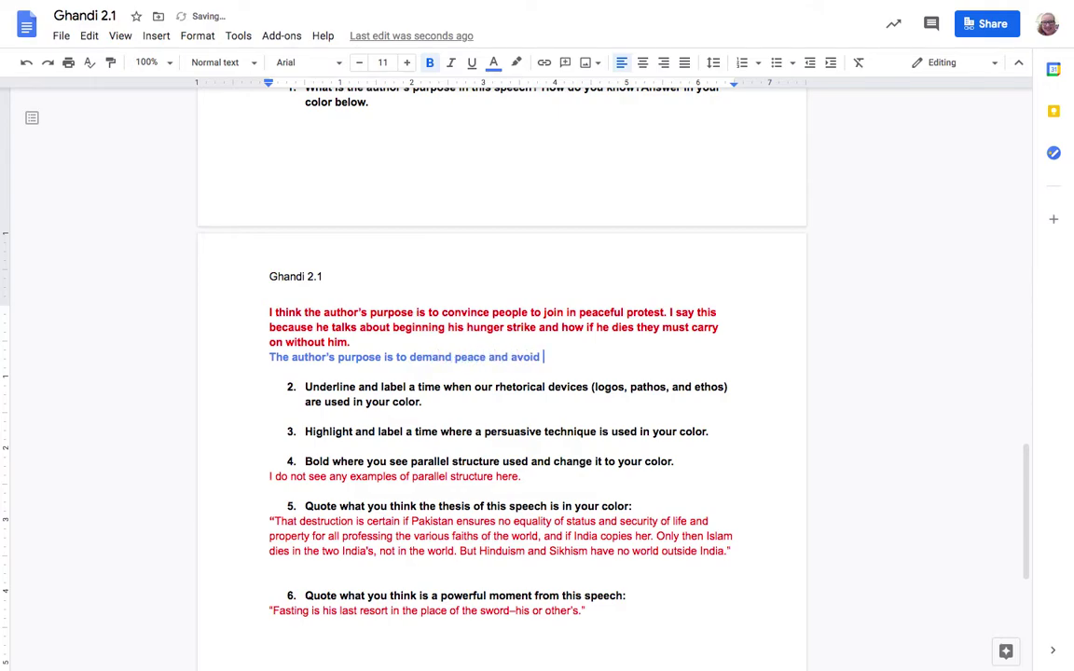
text(fighting between r)
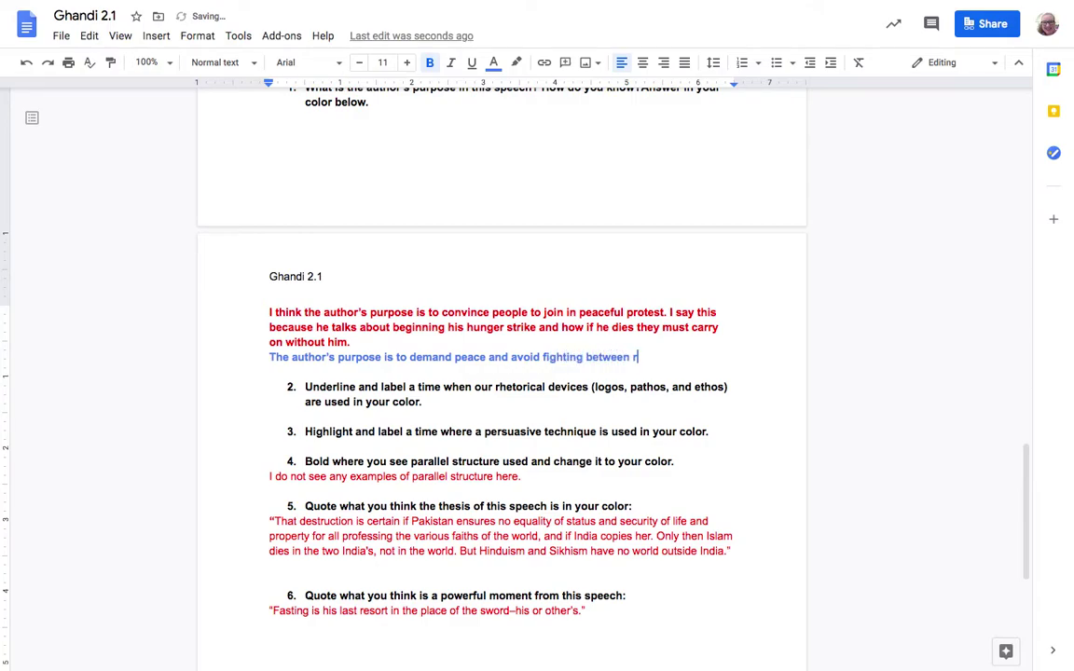
text(eligions. He is going on)
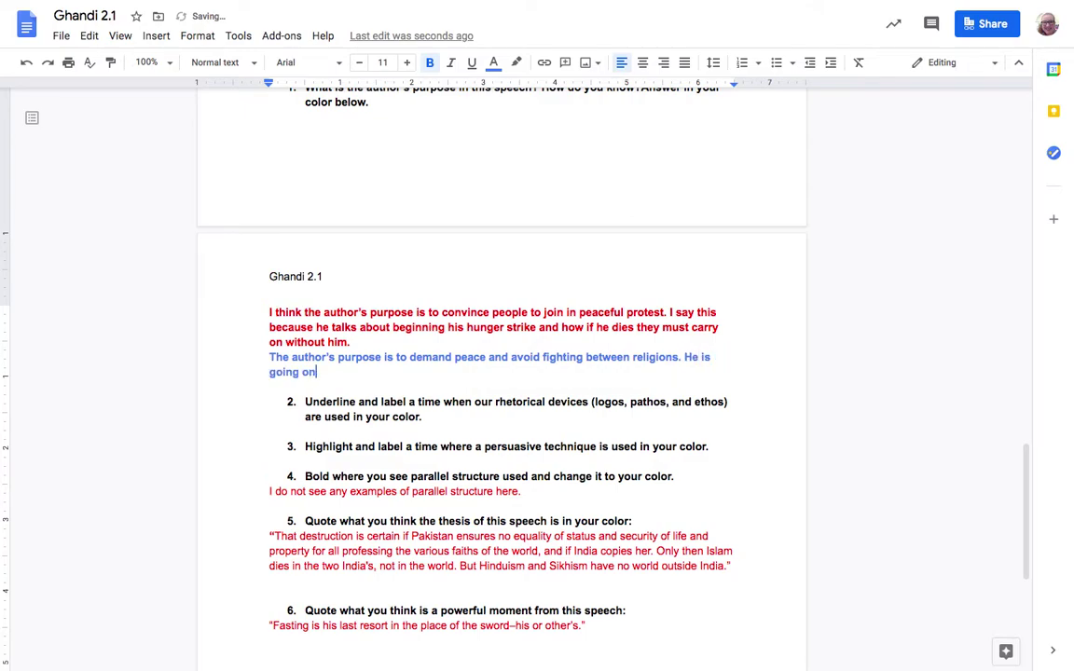
Step: Complete the blue answer's second sentence with "a hunger strike to inspire people to stop fighting."
text( a hunger strike to inspo)
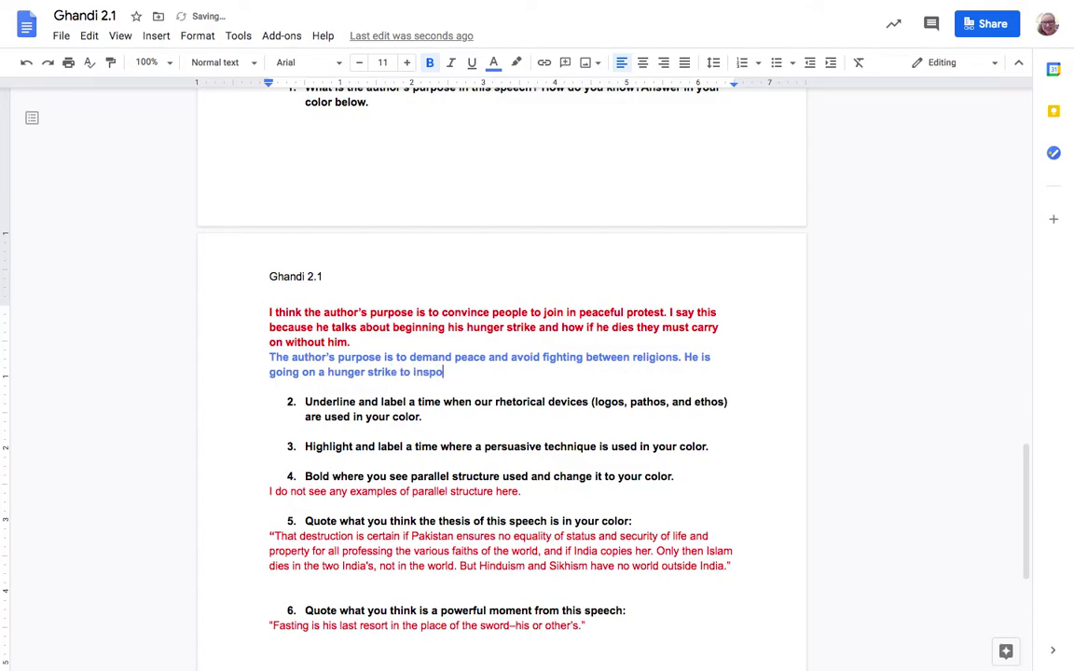
key(BackSpace)
text(ire people to stop f)
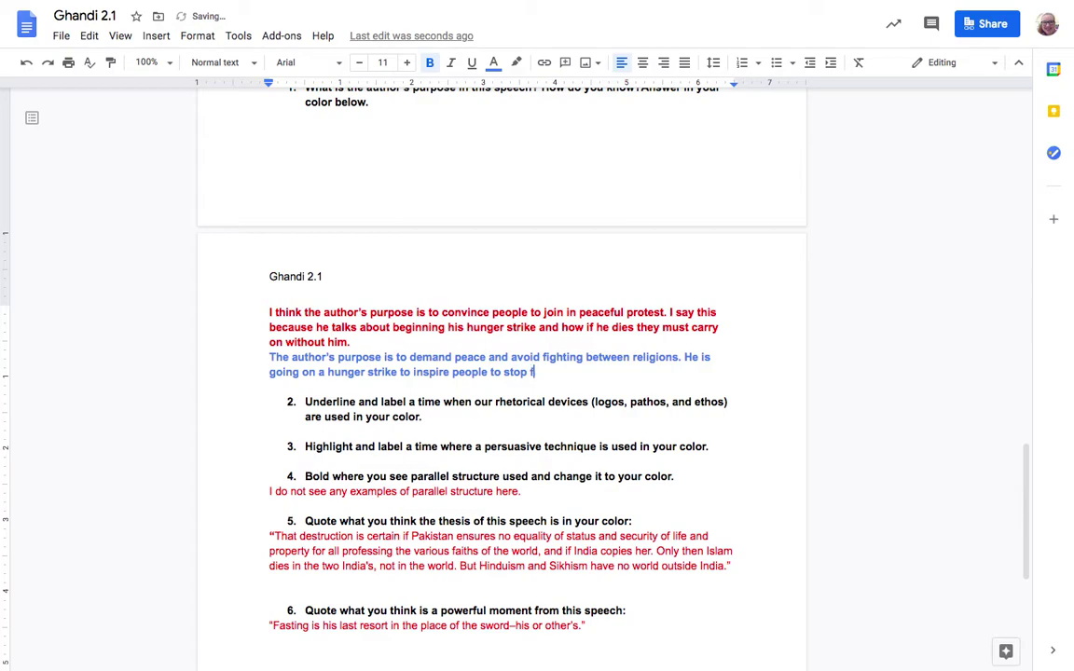
text(ighting.)
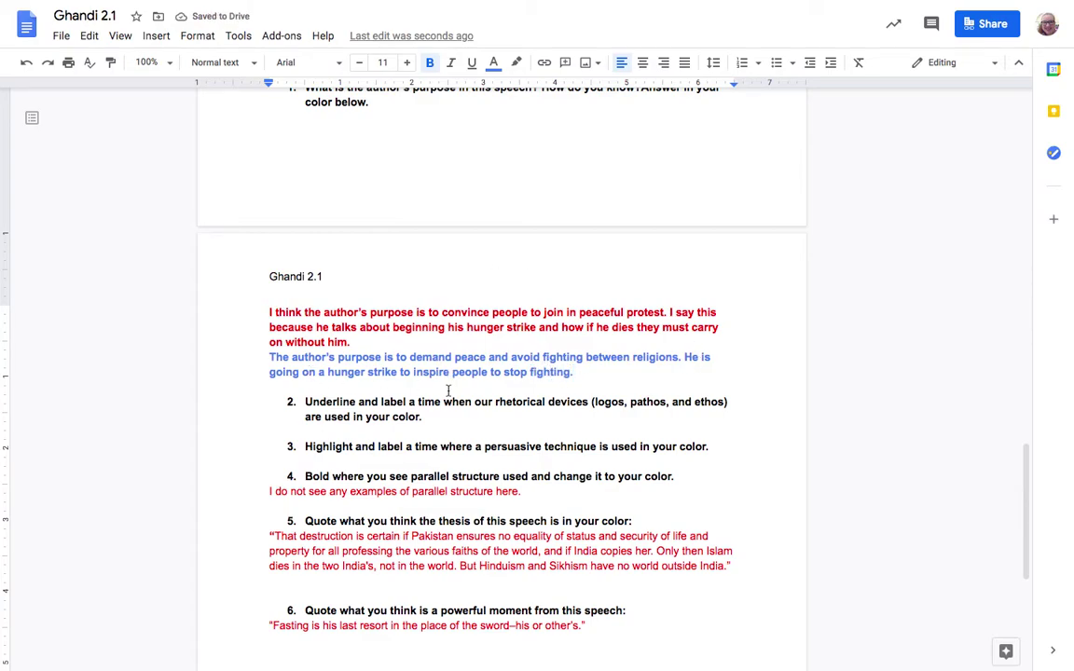
Step: Read the remaining question instructions and look through the speech for a passage that uses a rhetorical device
scroll(370, 357, up, 1)
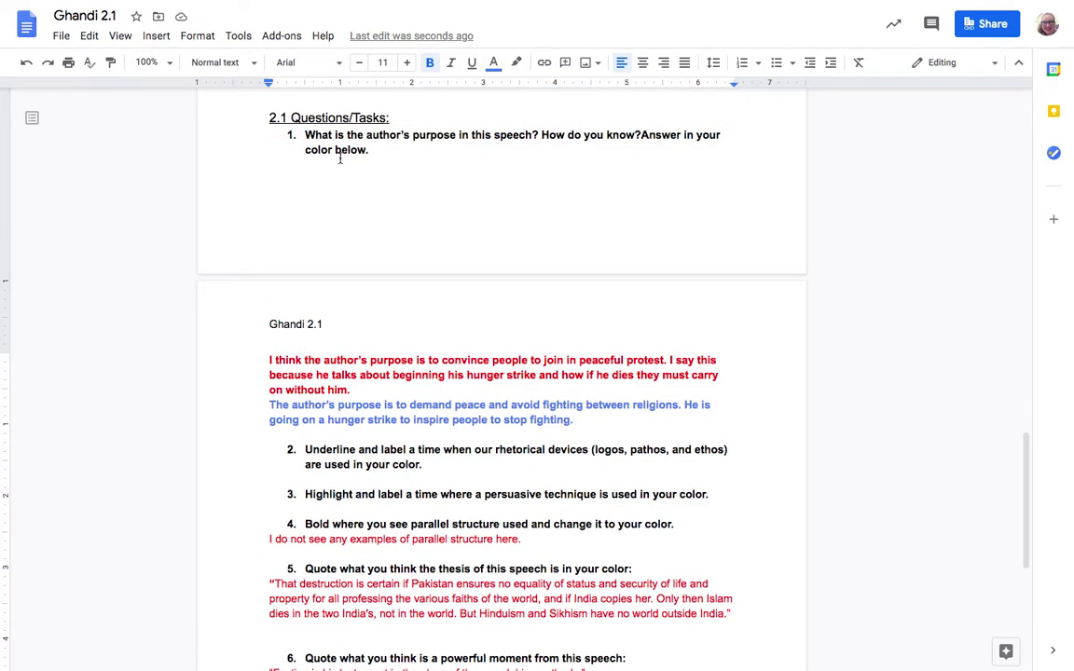
scroll(404, 223, down, 3)
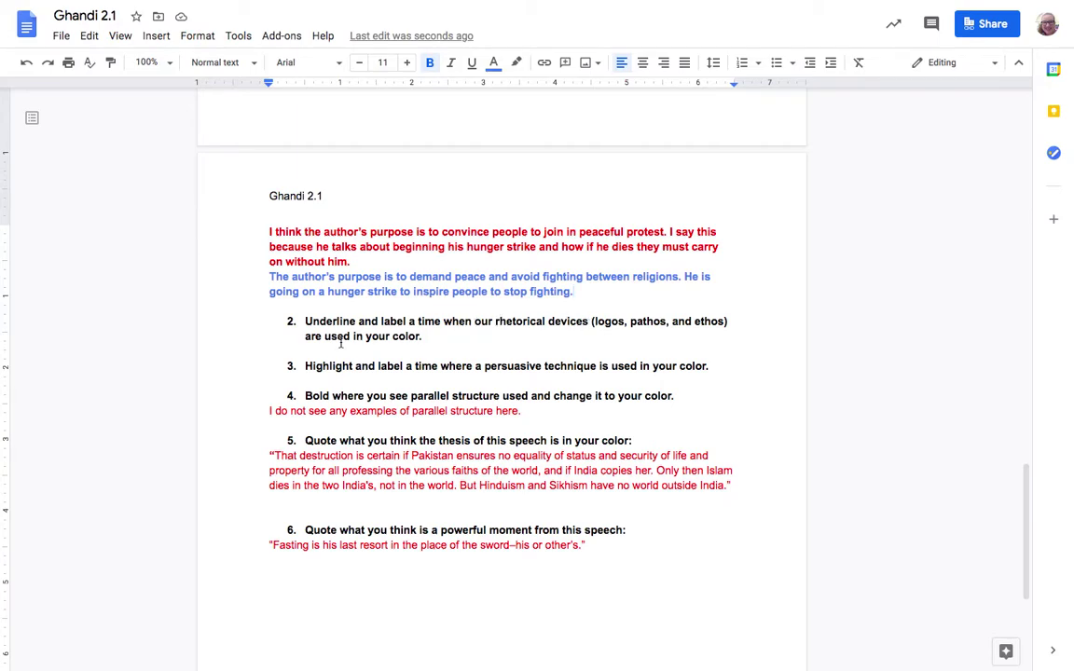
scroll(433, 339, up, 6)
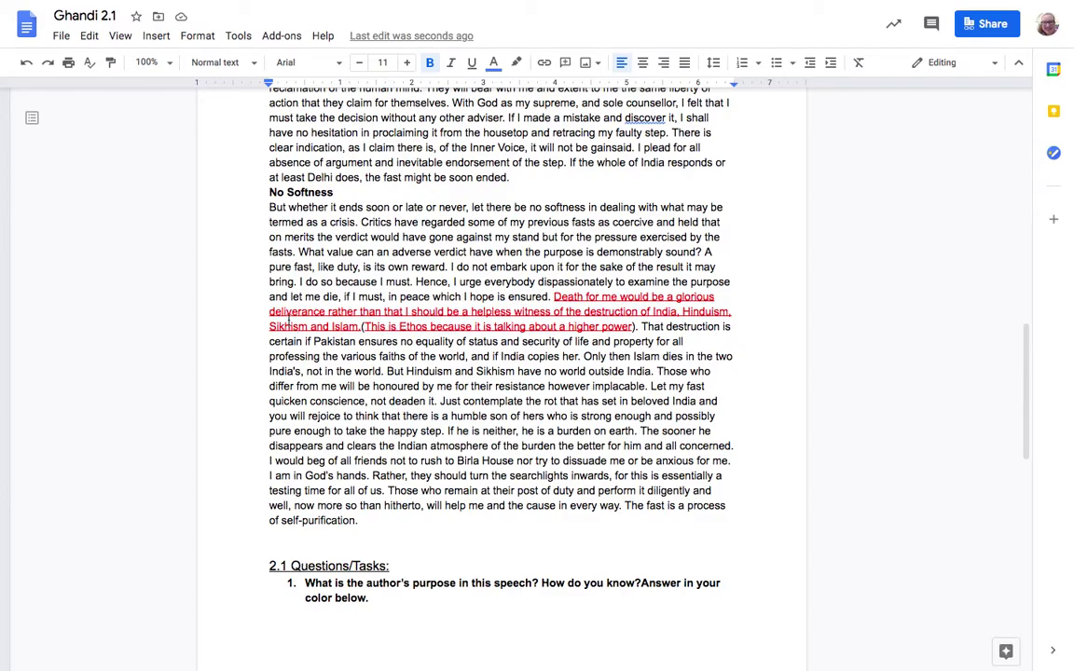
scroll(389, 337, up, 3)
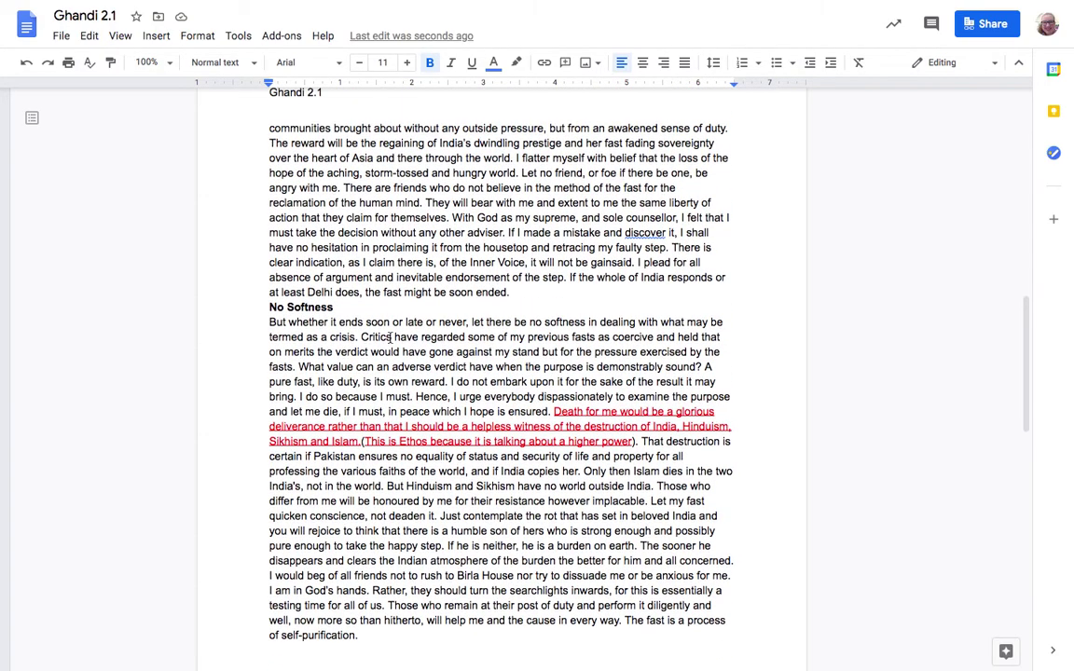
scroll(389, 338, up, 2)
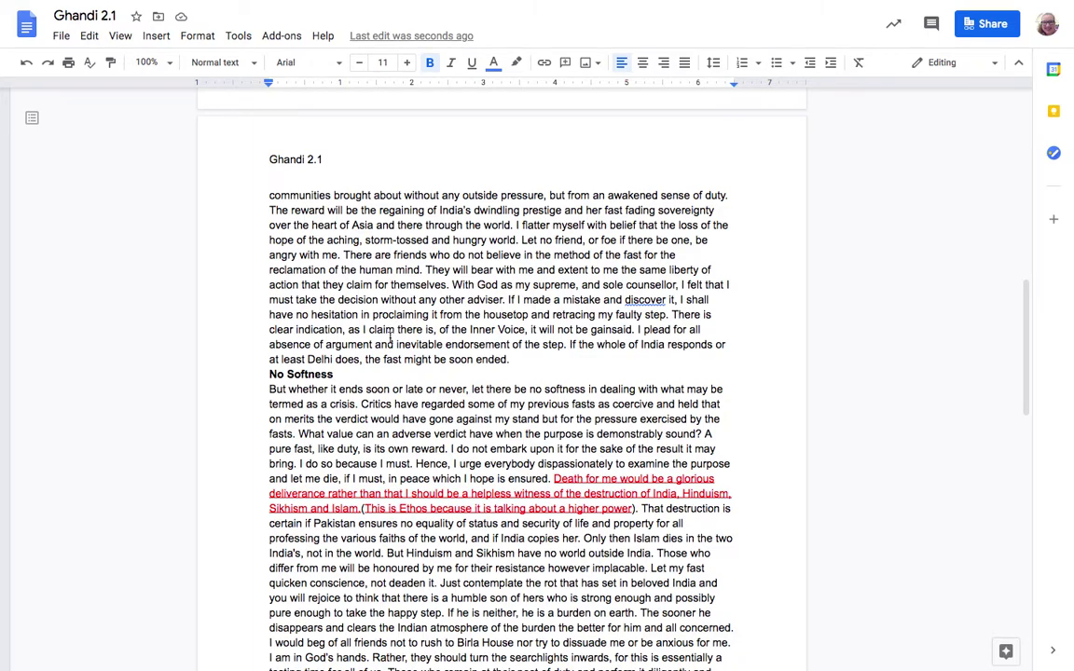
scroll(390, 338, up, 3)
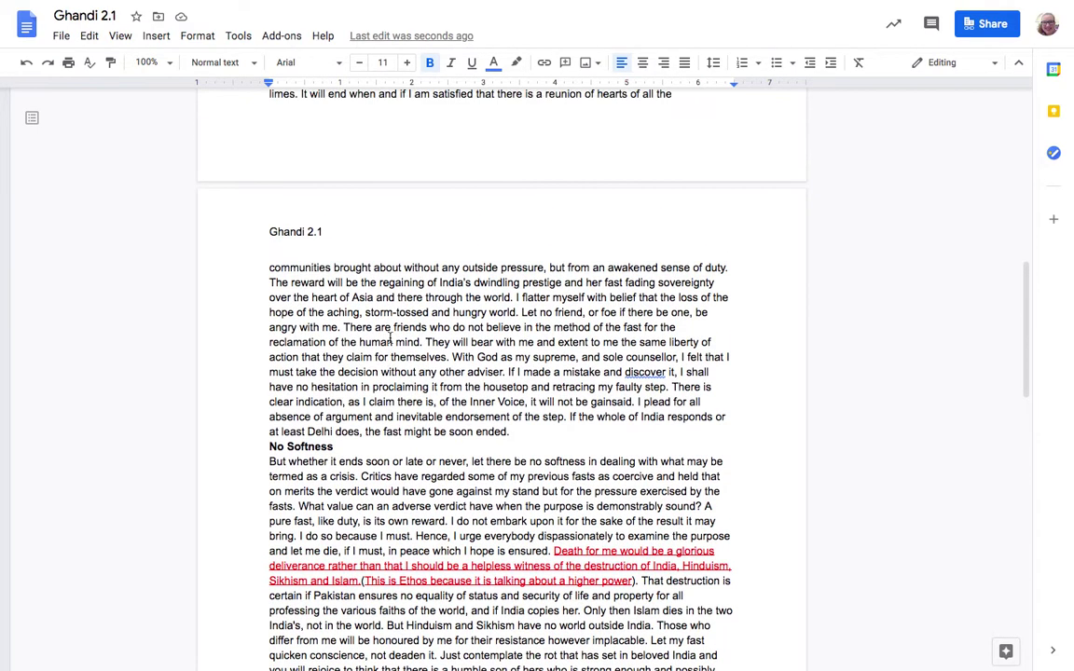
scroll(389, 337, up, 3)
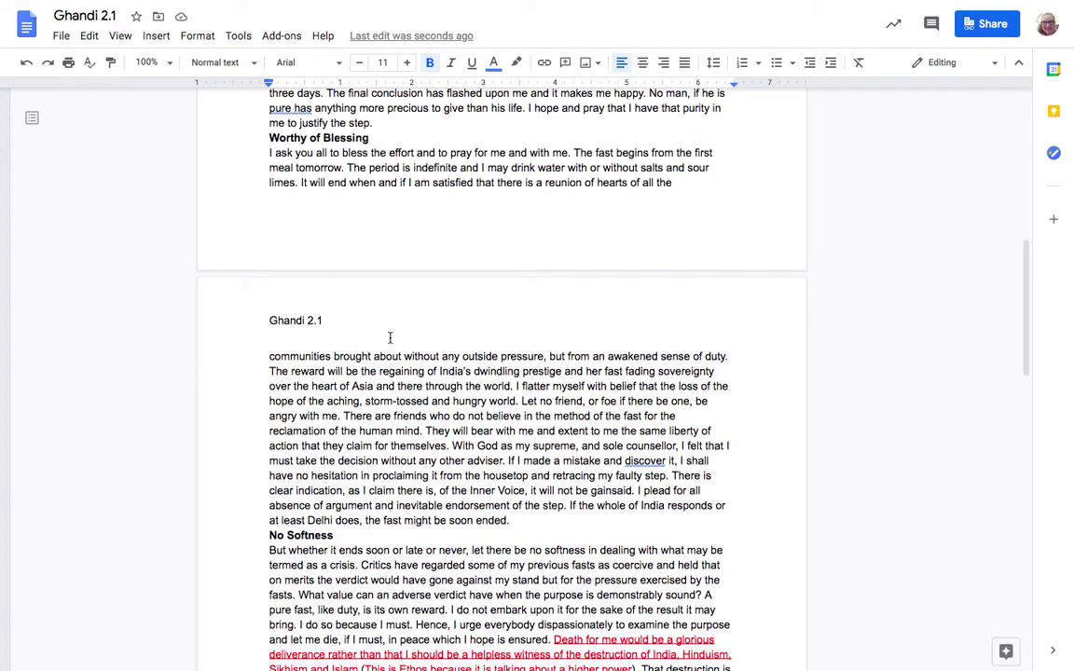
scroll(390, 338, up, 3)
scroll(390, 337, up, 5)
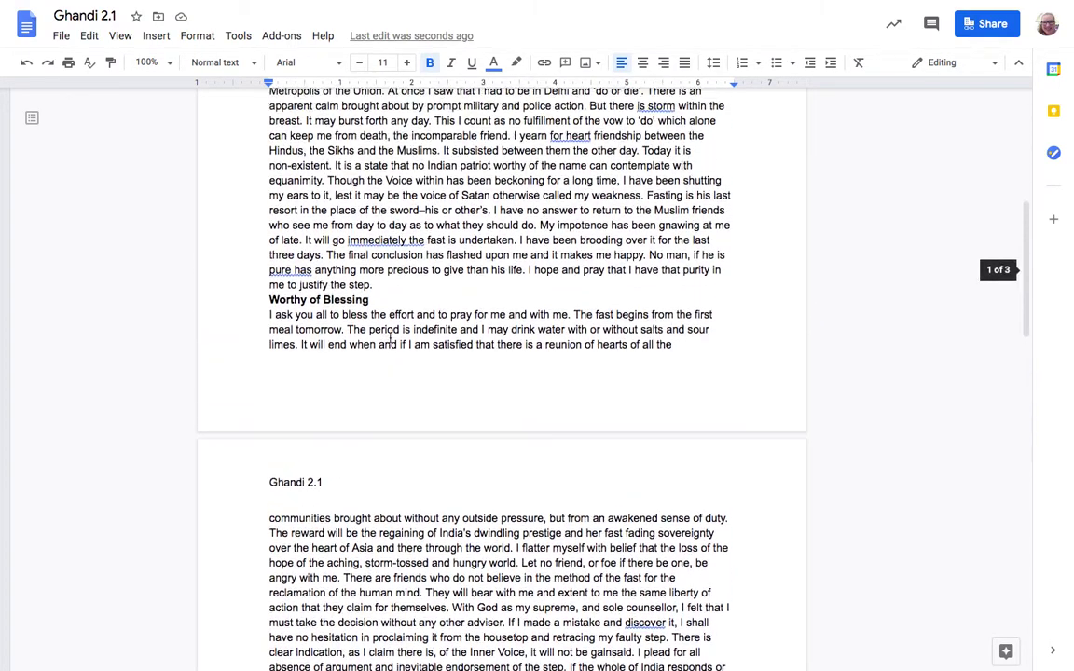
scroll(390, 339, up, 4)
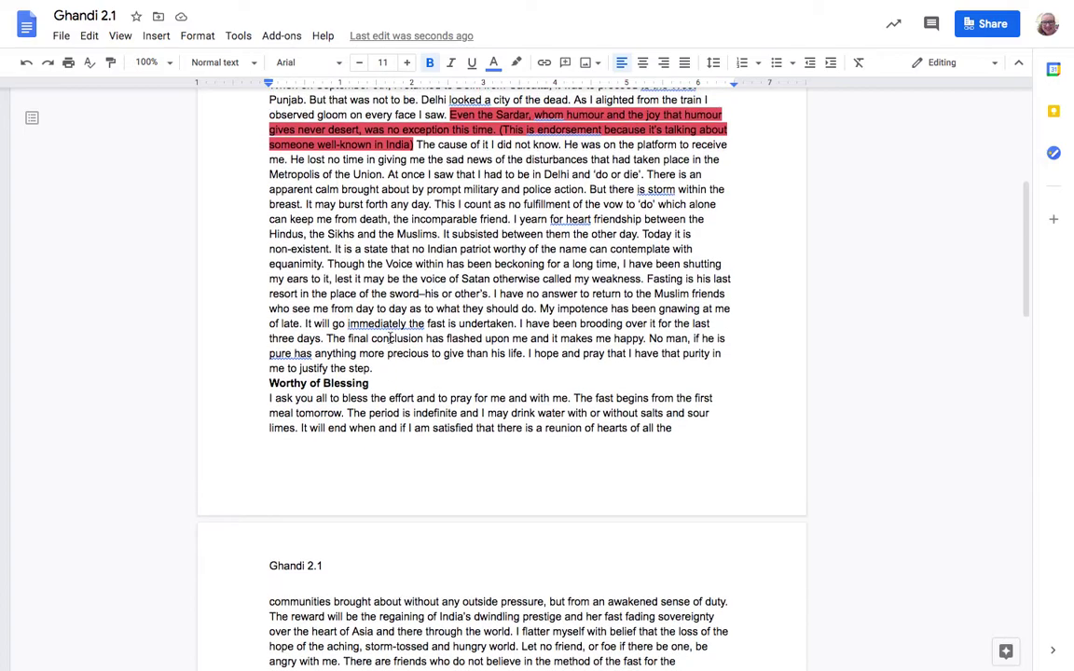
scroll(390, 339, up, 1)
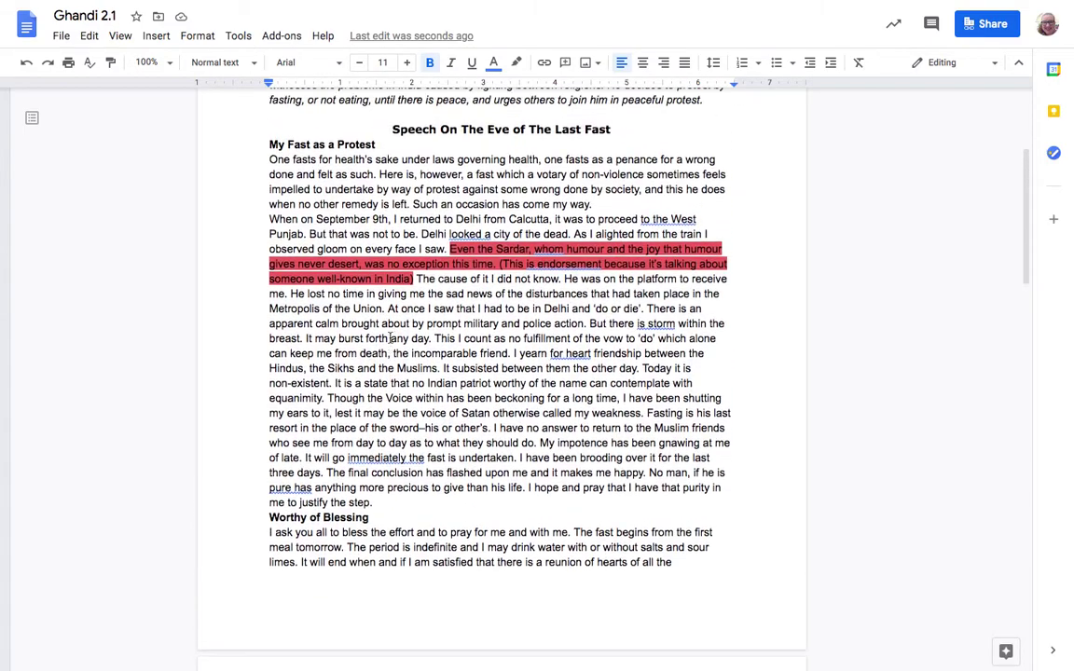
scroll(389, 340, down, 2)
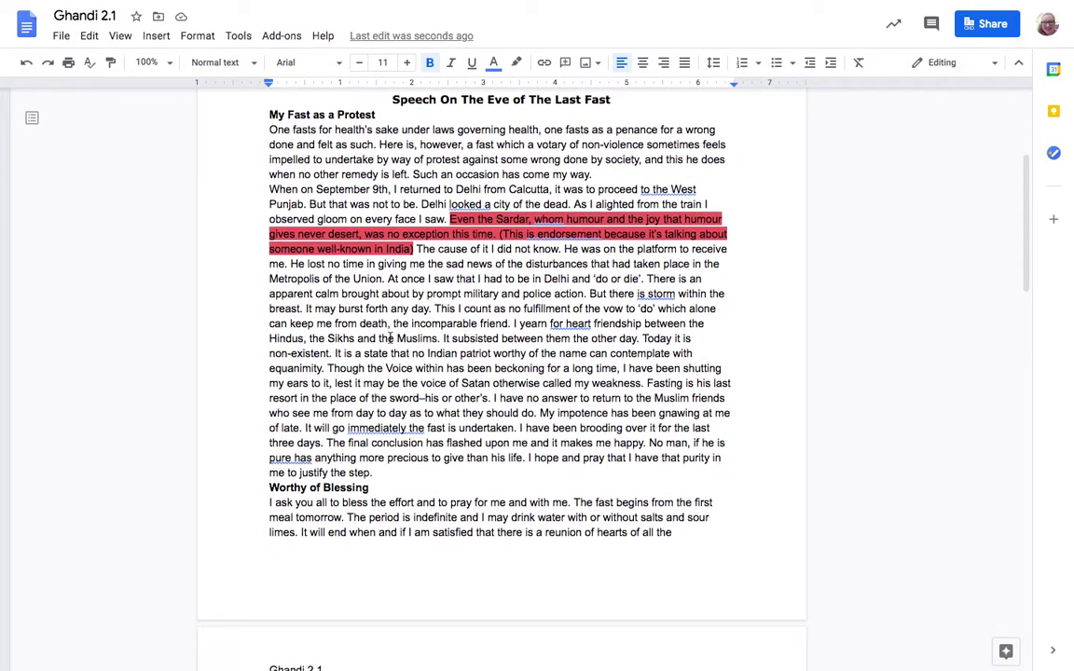
scroll(389, 339, down, 1)
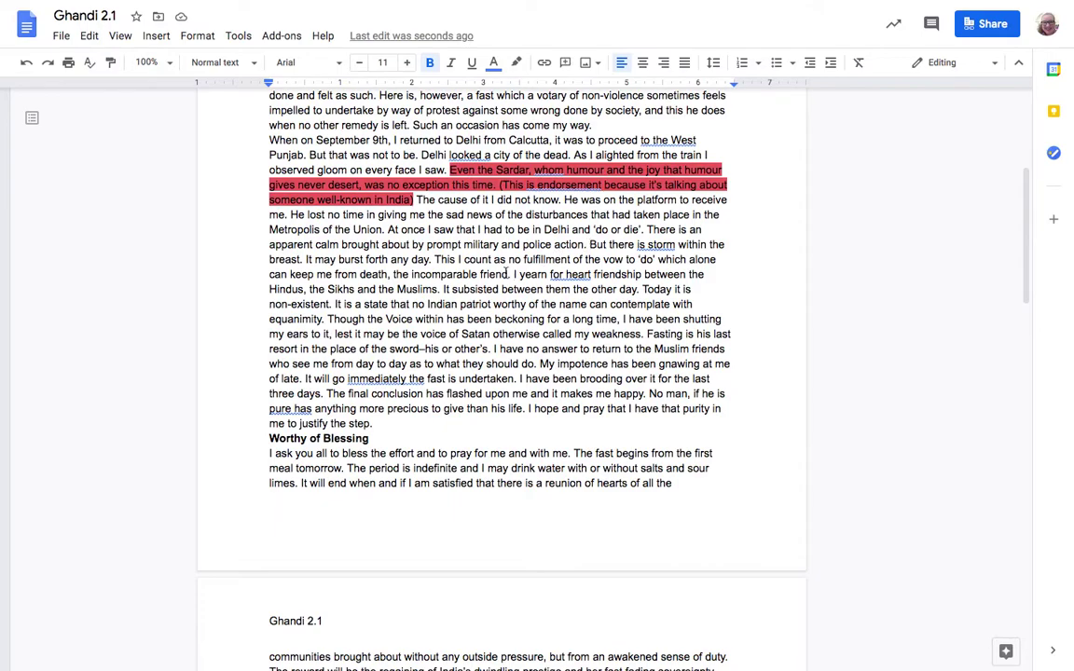
Step: Change the text colour of the sentence "I yearn for heart friendship between the Hindus, the Sikhs and the Muslims." to blue
drag(511, 274, 441, 293)
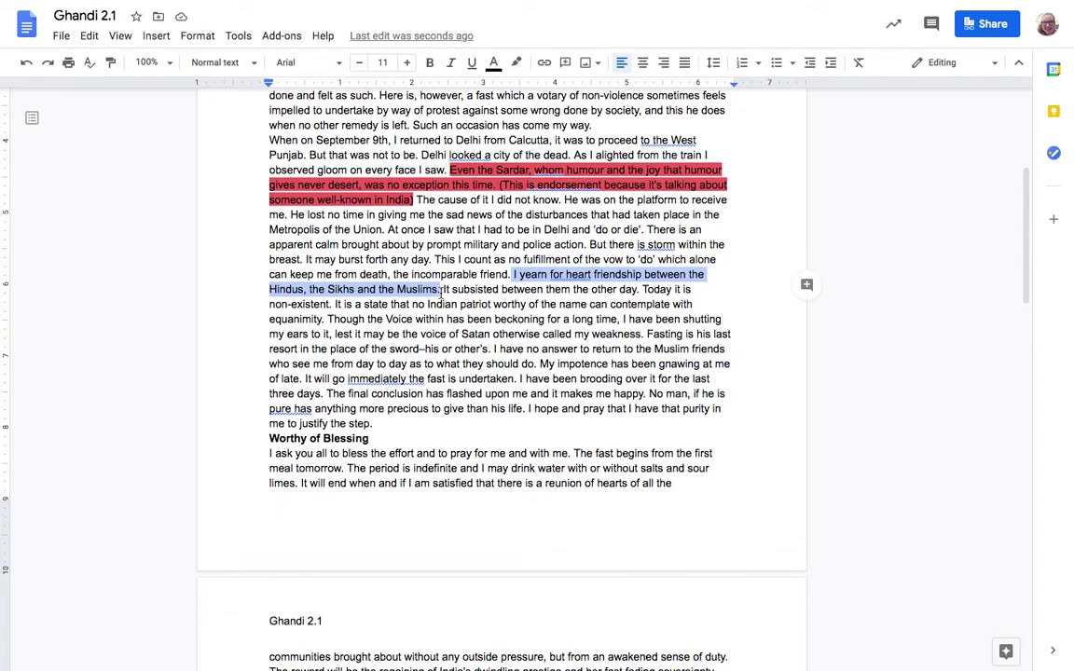
scroll(441, 292, down, 1)
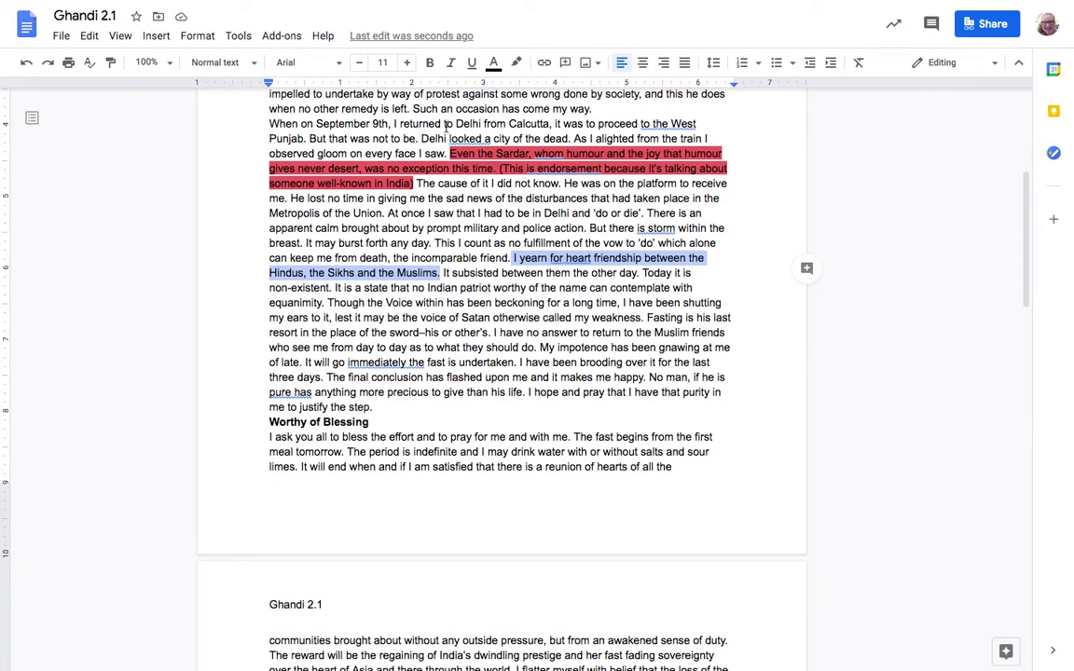
click(492, 65)
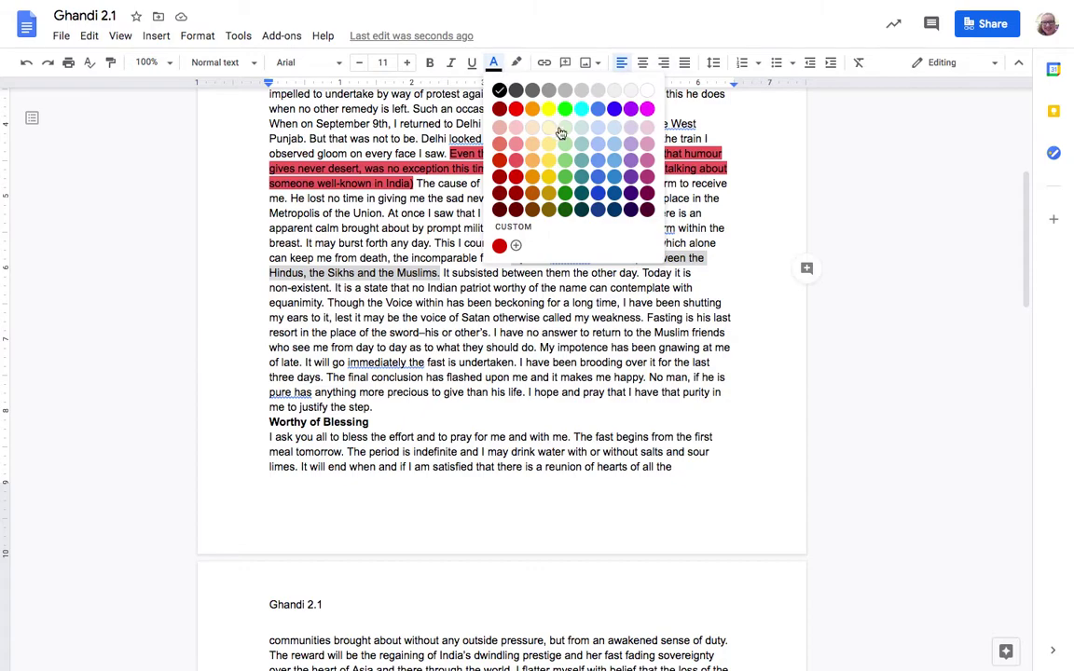
click(599, 110)
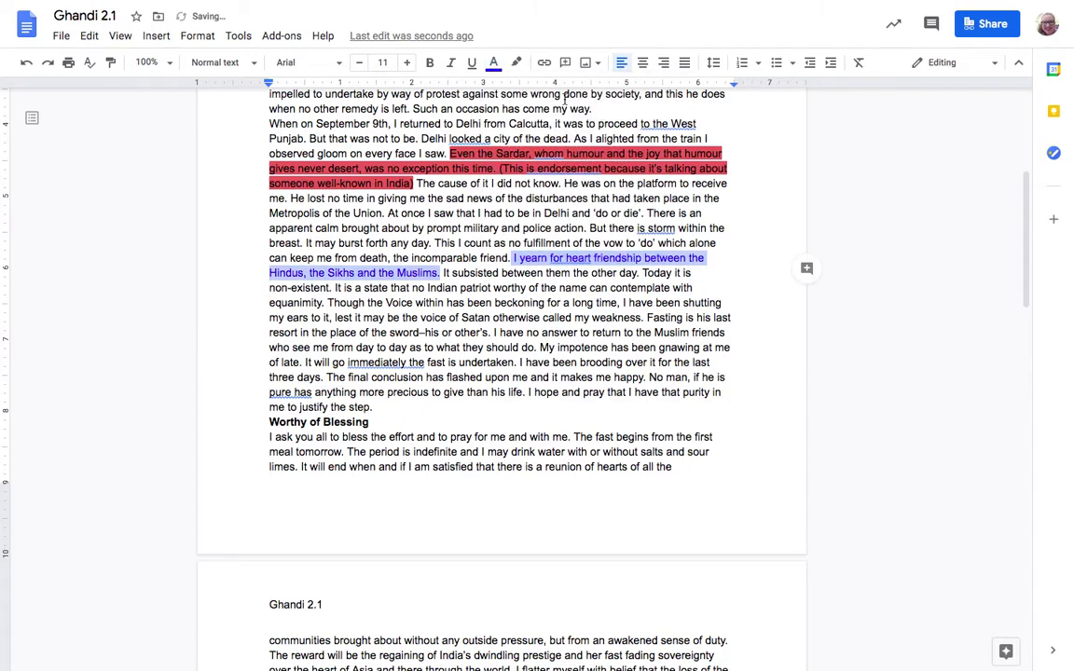
Step: Underline the blue sentence about heart friendship and begin its label right after it with "(I think this is"
click(440, 272)
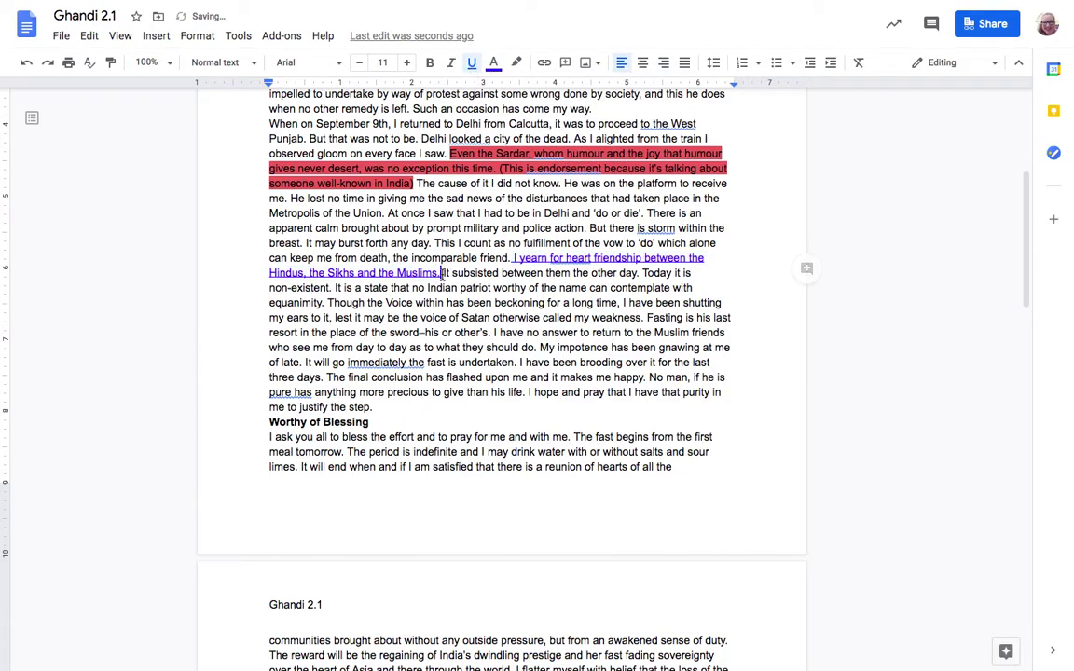
text(()
text(I think this is )
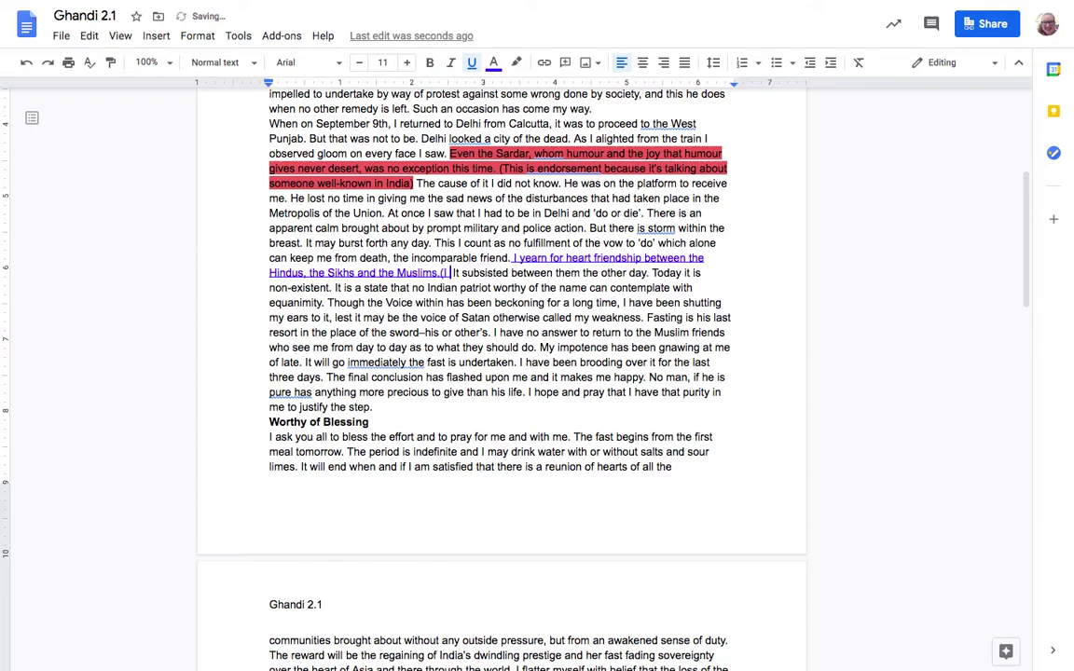
text(Ethos, beca)
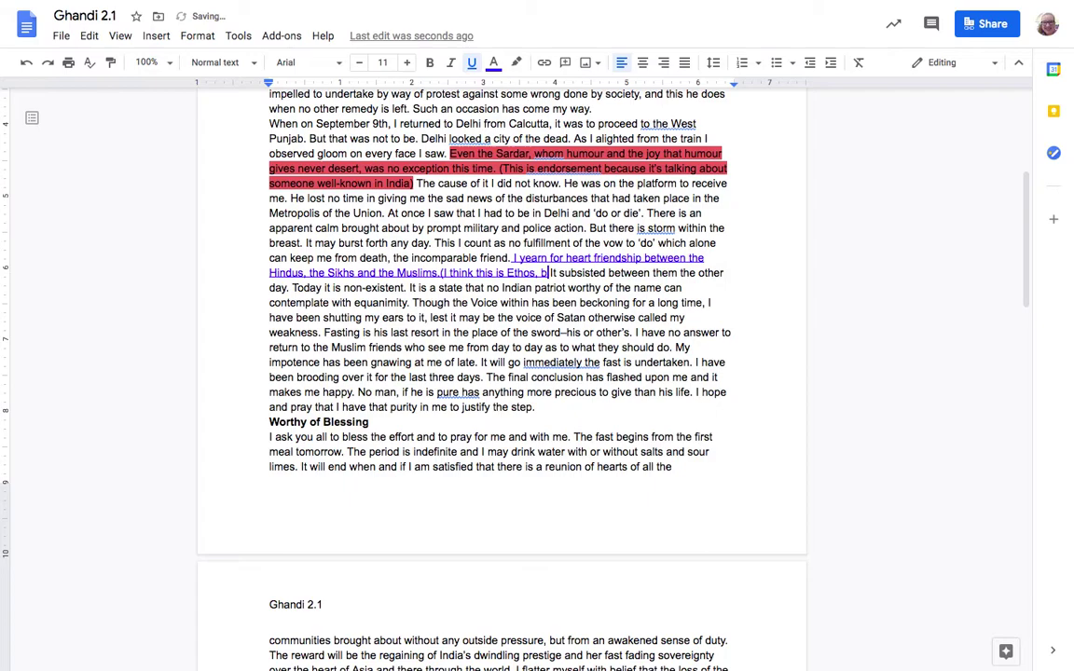
key(BackSpace)
key(BackSpace)
key(BackSpace)
key(BackSpace)
key(BackSpace)
key(BackSpace)
key(BackSpace)
key(BackSpace)
key(BackSpace)
key(BackSpace)
key(BackSpace)
Step: Complete the label with "Pathos because it is talking about his emotions and how he yearns for friendship)"
text(Pathos bec)
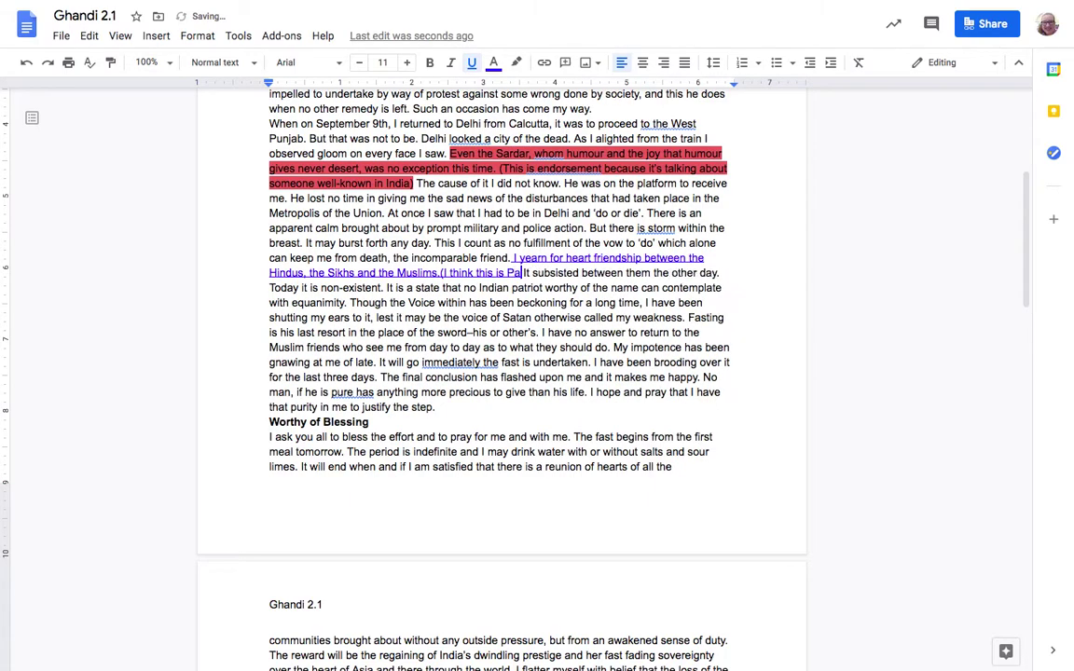
text(ause)
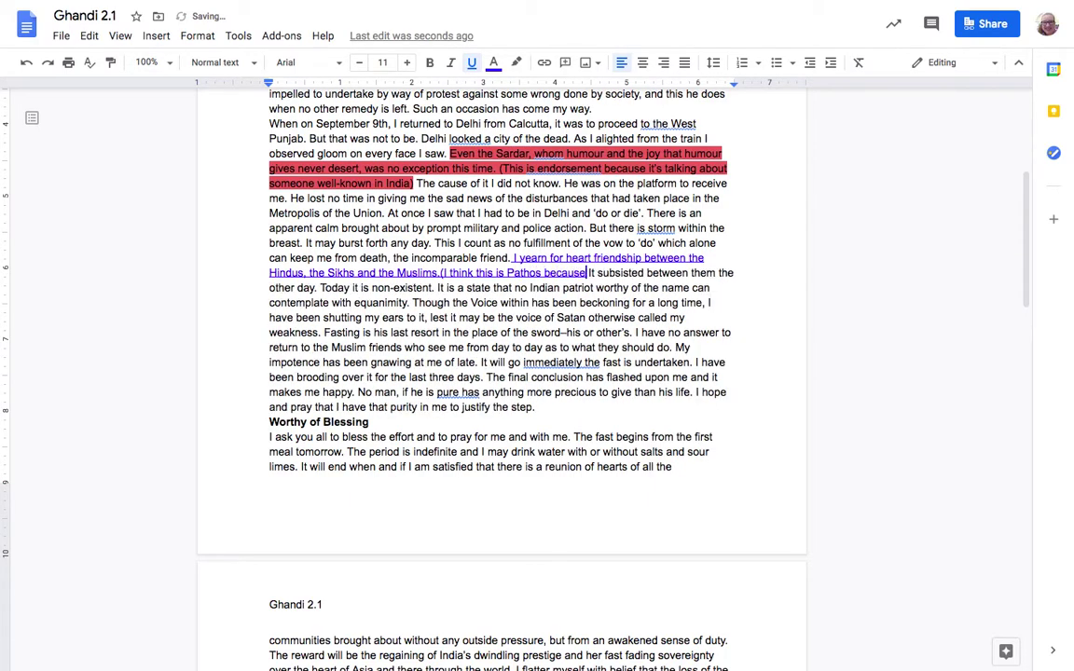
text( It is )
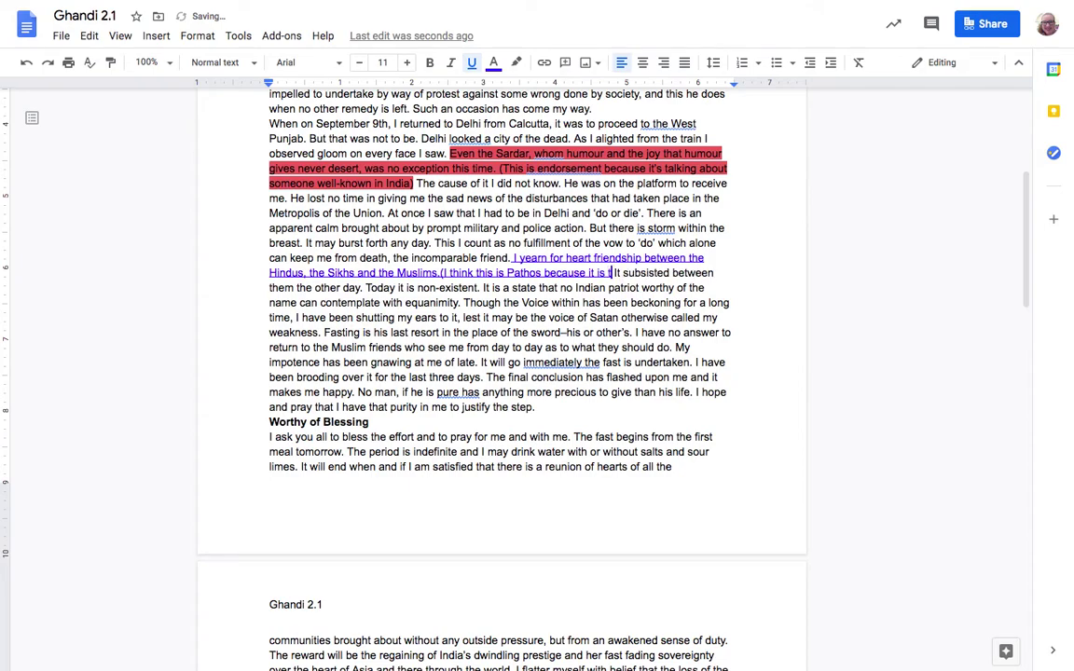
text(talking about his )
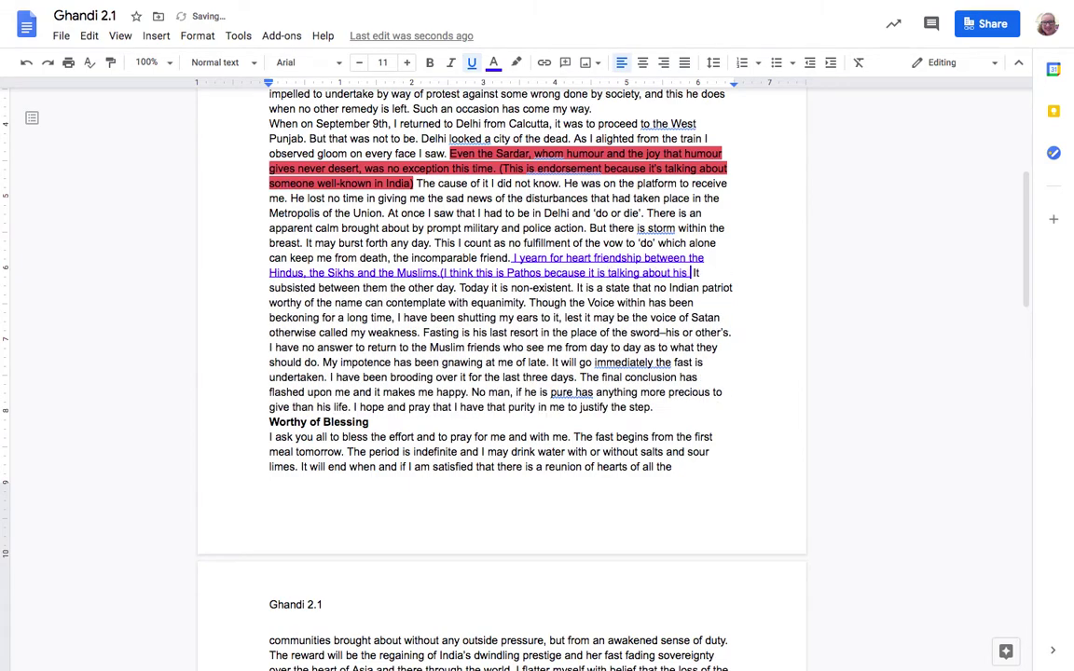
text(emotions and how )
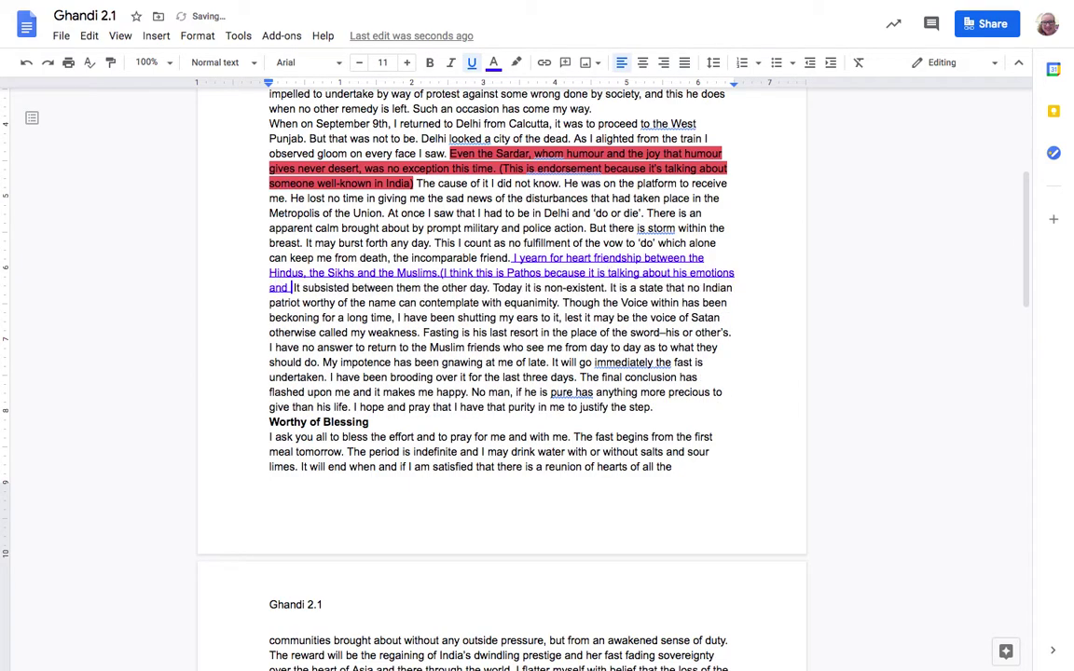
text(he yearns f)
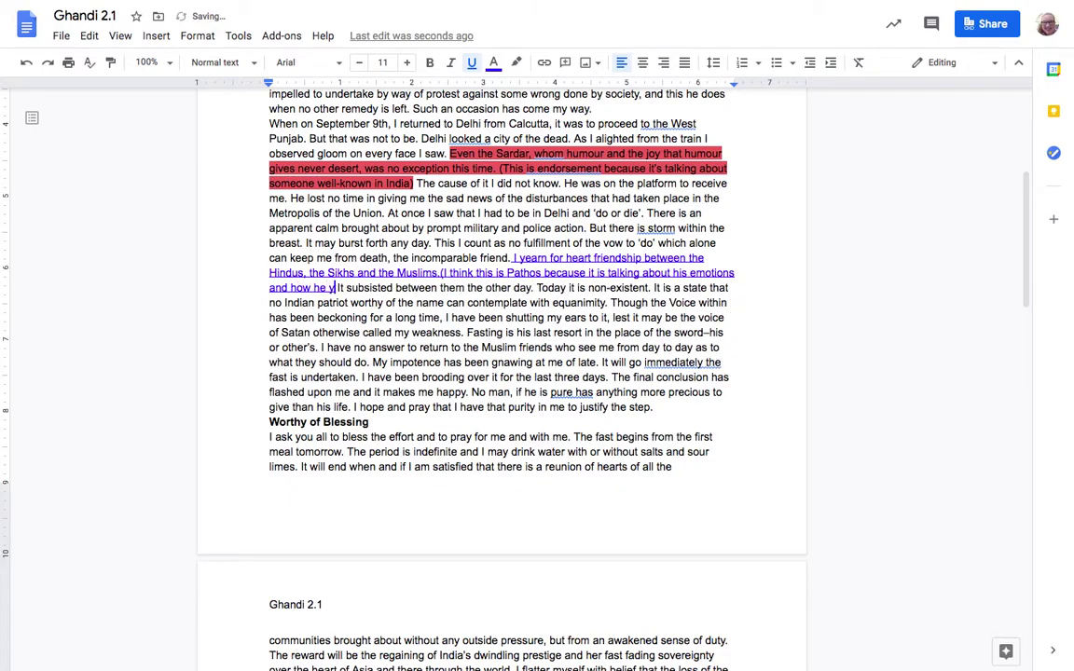
text(or friendship)
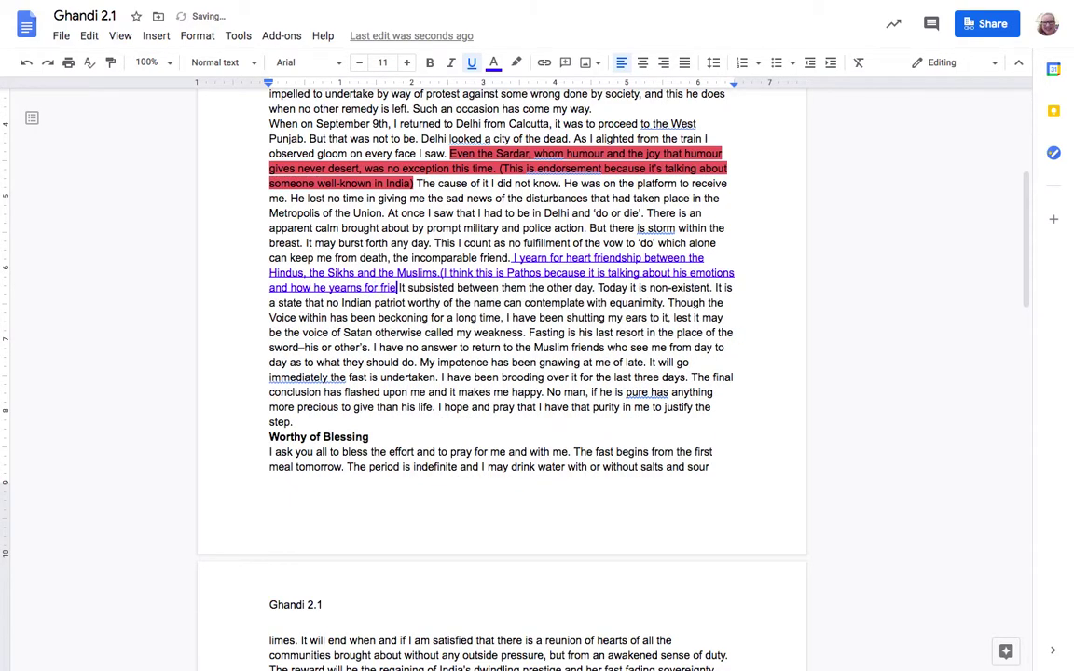
text())
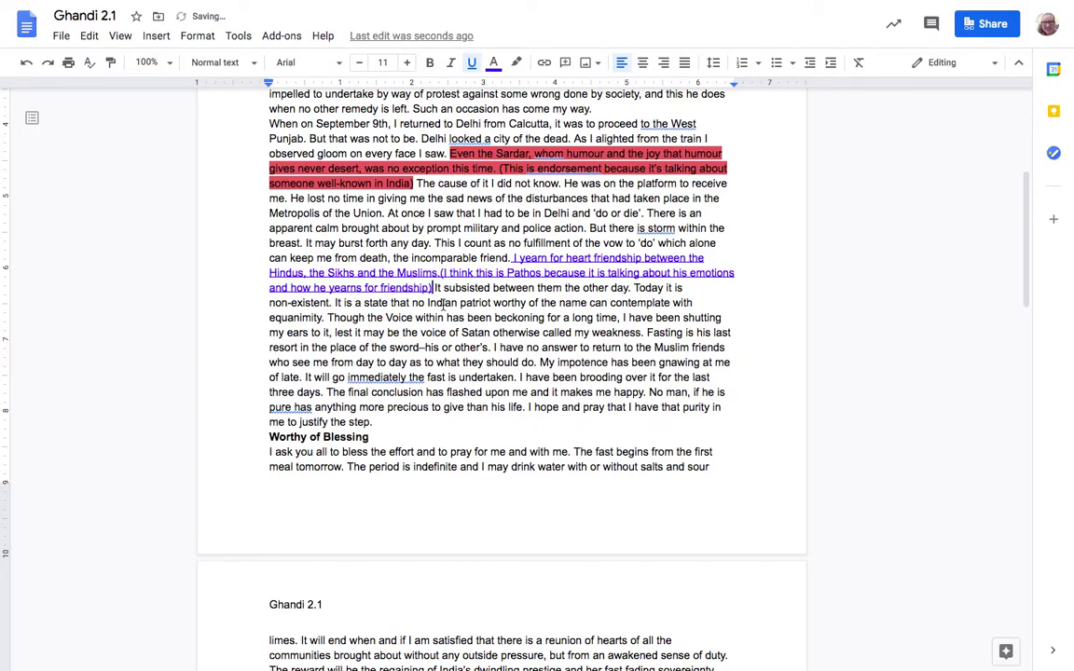
Step: Read the instructions of the questions that follow the rhetorical devices task
scroll(443, 305, down, 3)
scroll(457, 289, up, 1)
scroll(481, 259, down, 8)
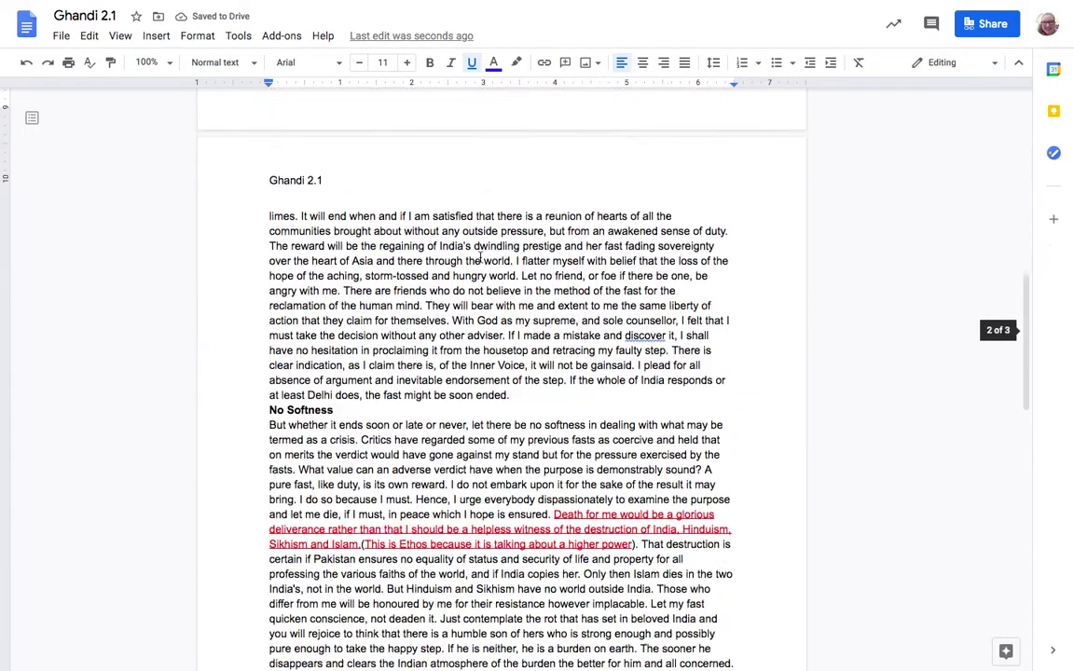
scroll(481, 259, down, 9)
scroll(320, 365, up, 1)
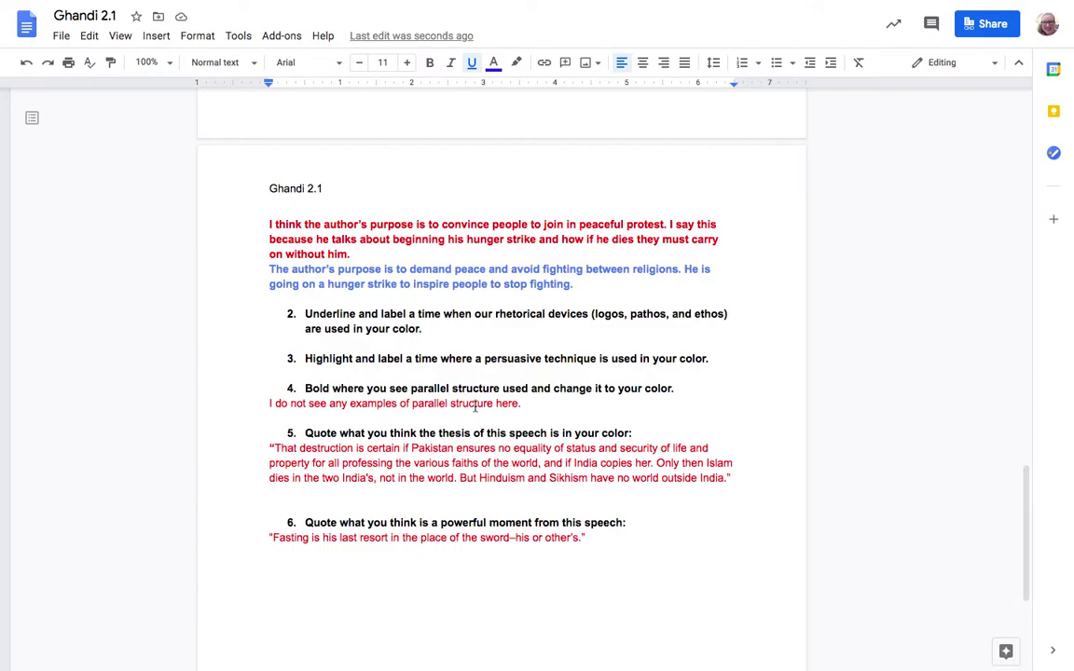
scroll(475, 408, up, 1)
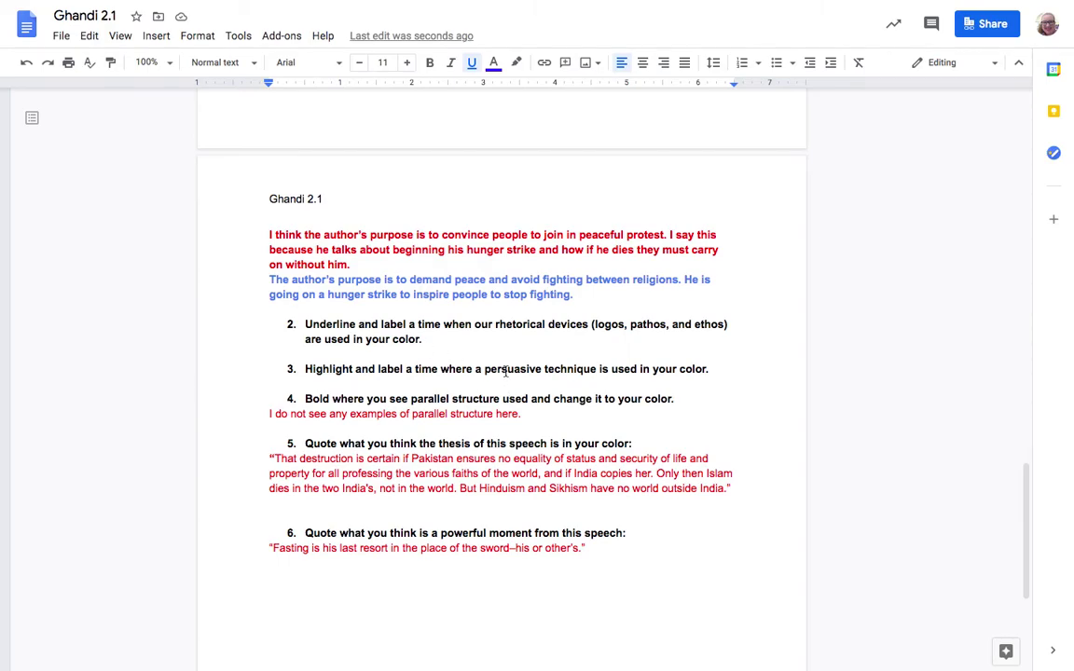
Step: Look through the speech for a passage that uses a persuasive technique
scroll(505, 371, up, 10)
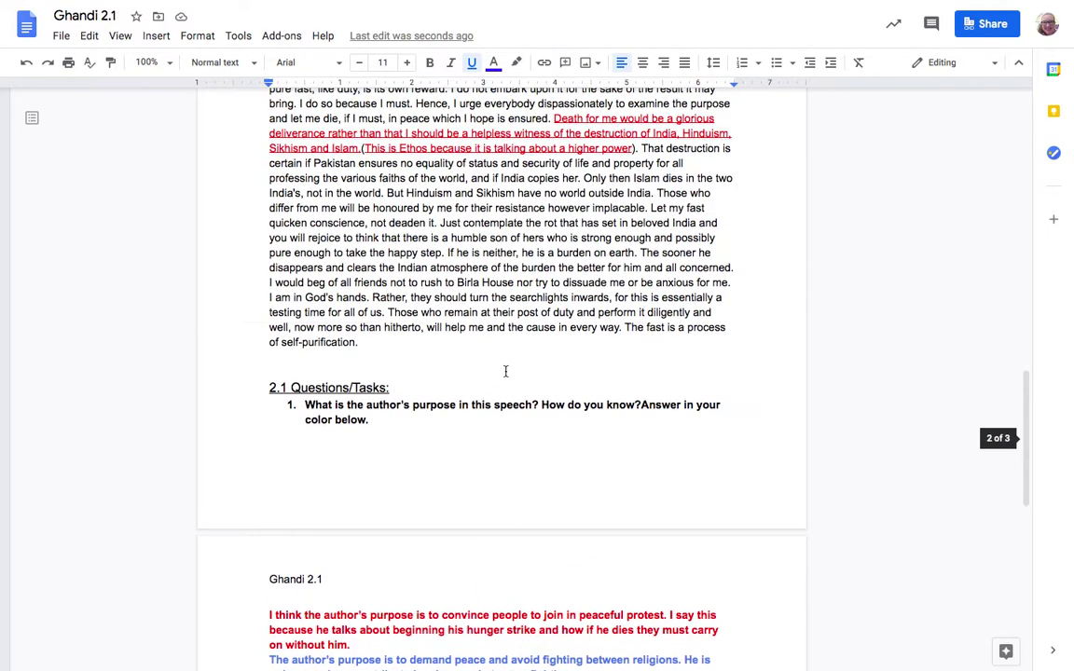
scroll(505, 371, up, 10)
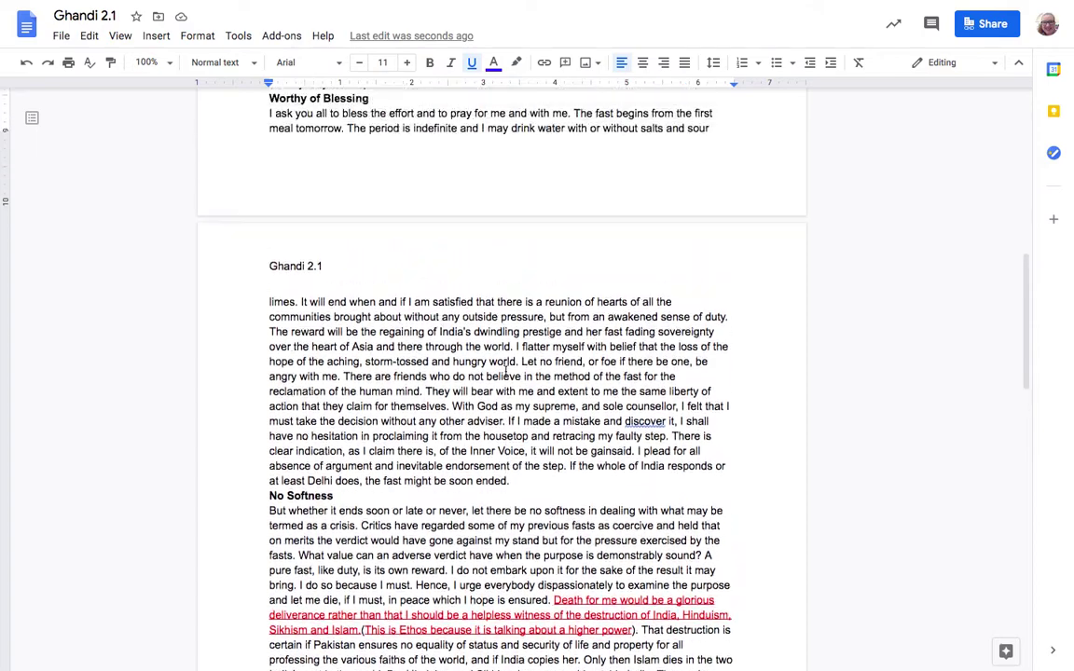
scroll(505, 371, up, 3)
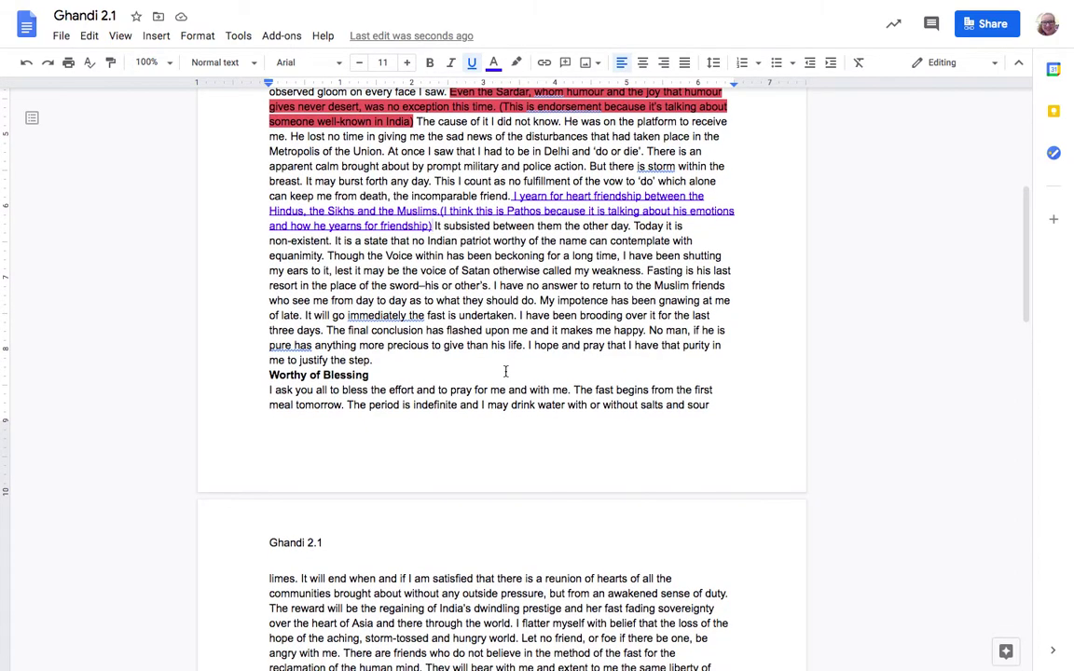
scroll(505, 371, up, 1)
scroll(505, 371, up, 2)
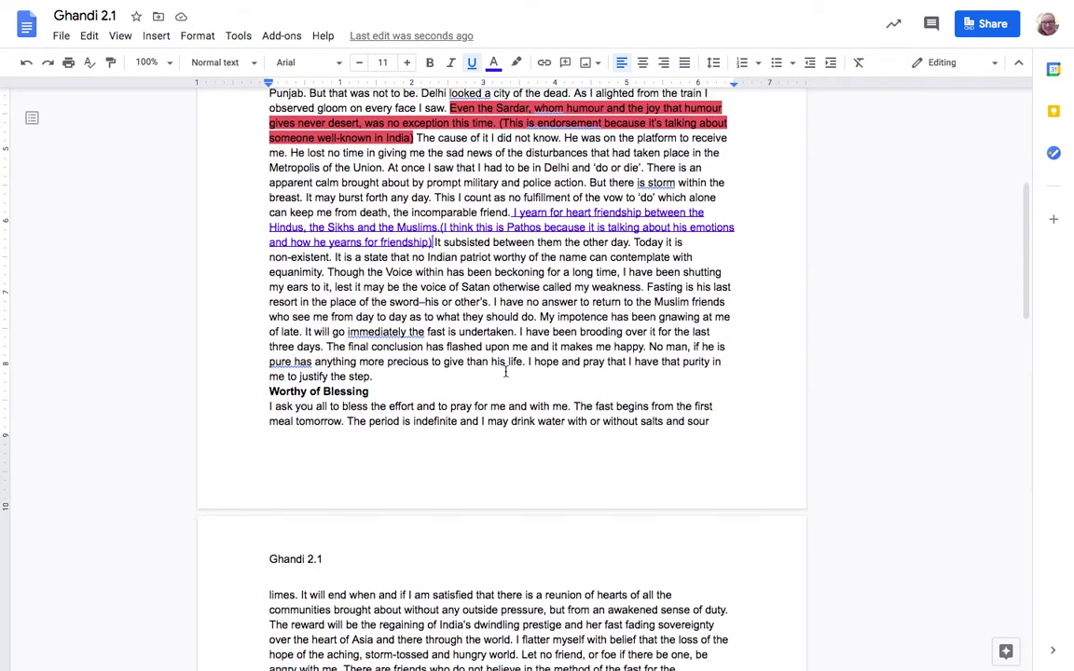
scroll(505, 371, down, 3)
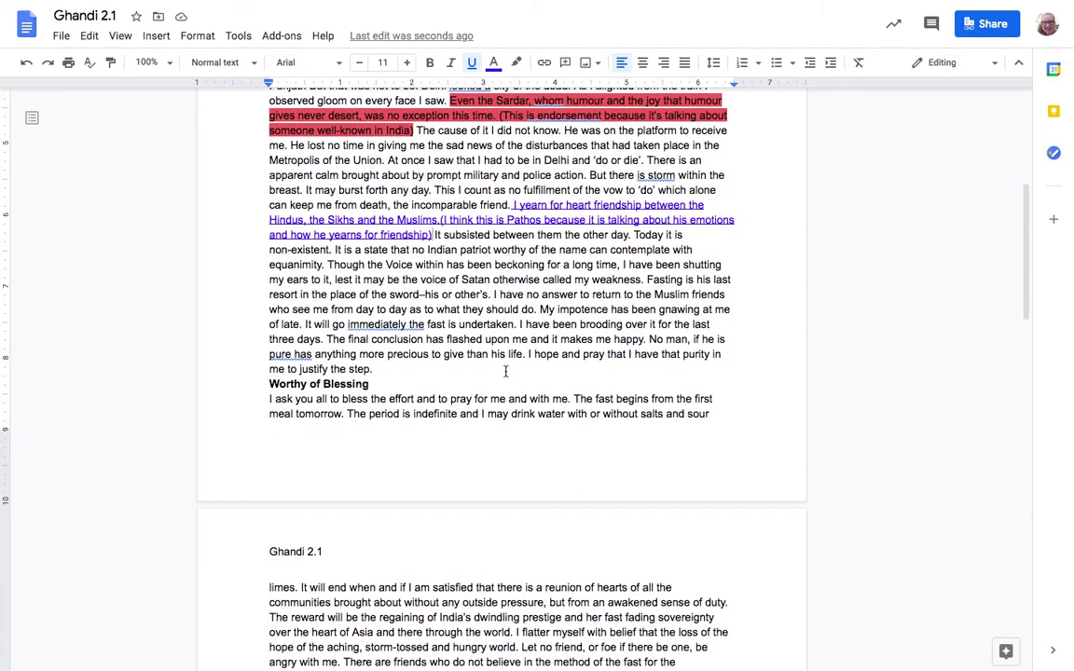
scroll(505, 371, down, 6)
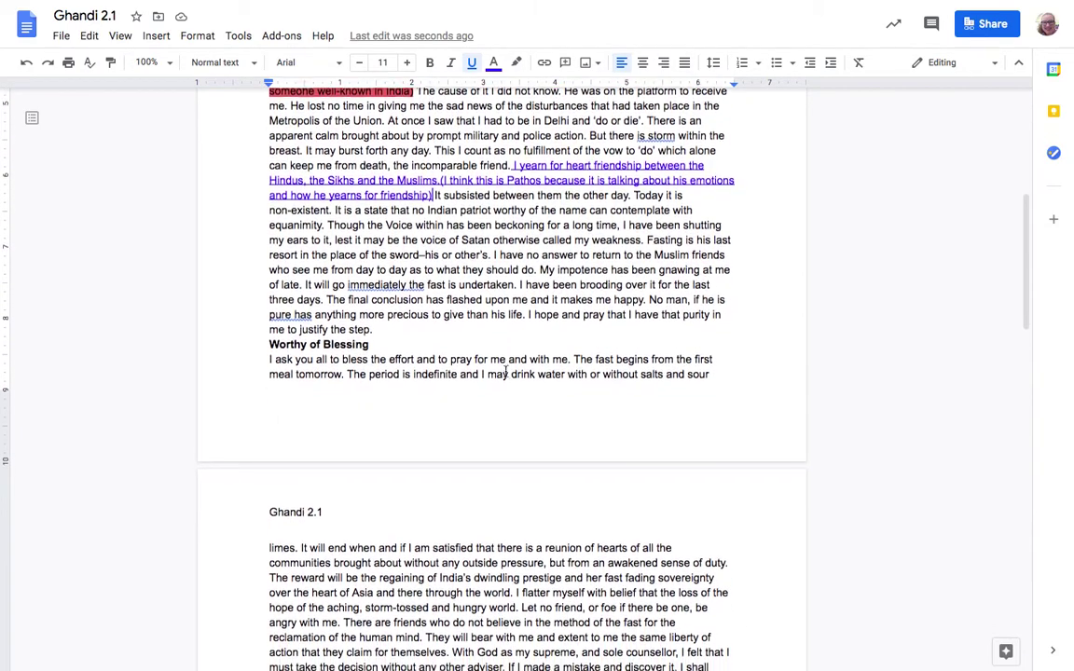
scroll(505, 371, down, 3)
scroll(505, 371, up, 20)
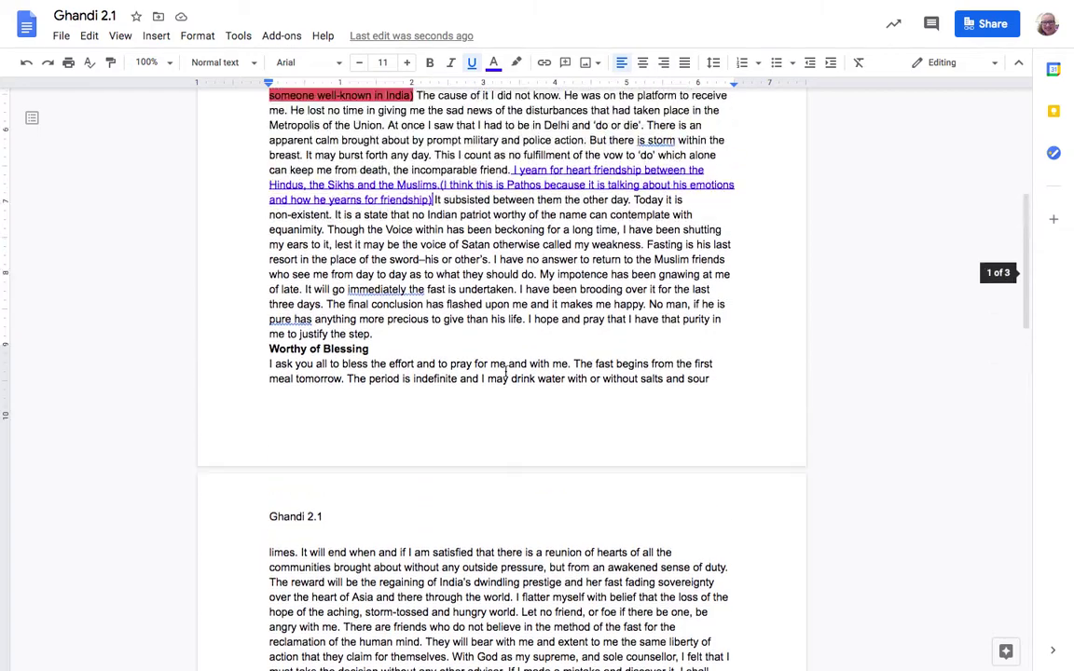
scroll(507, 371, up, 4)
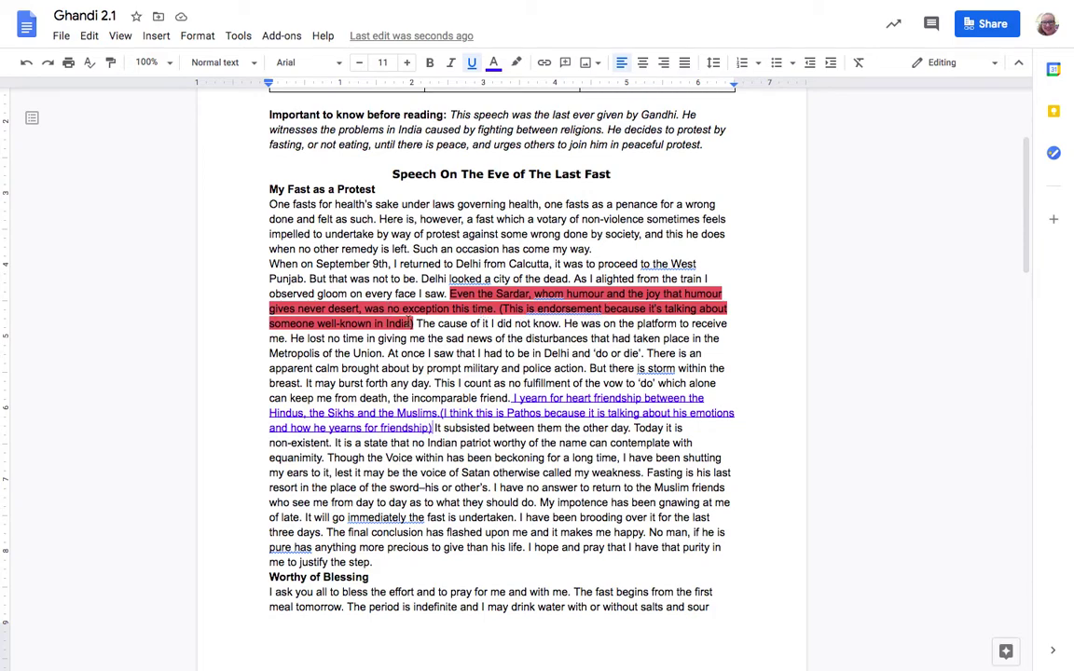
scroll(515, 438, down, 3)
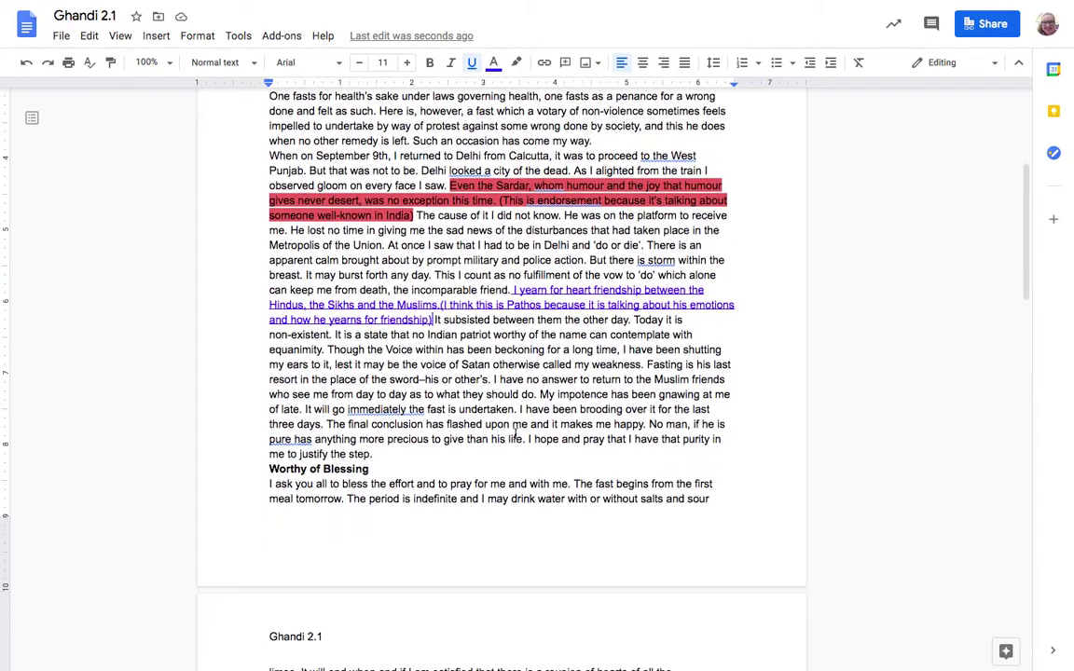
scroll(515, 434, down, 3)
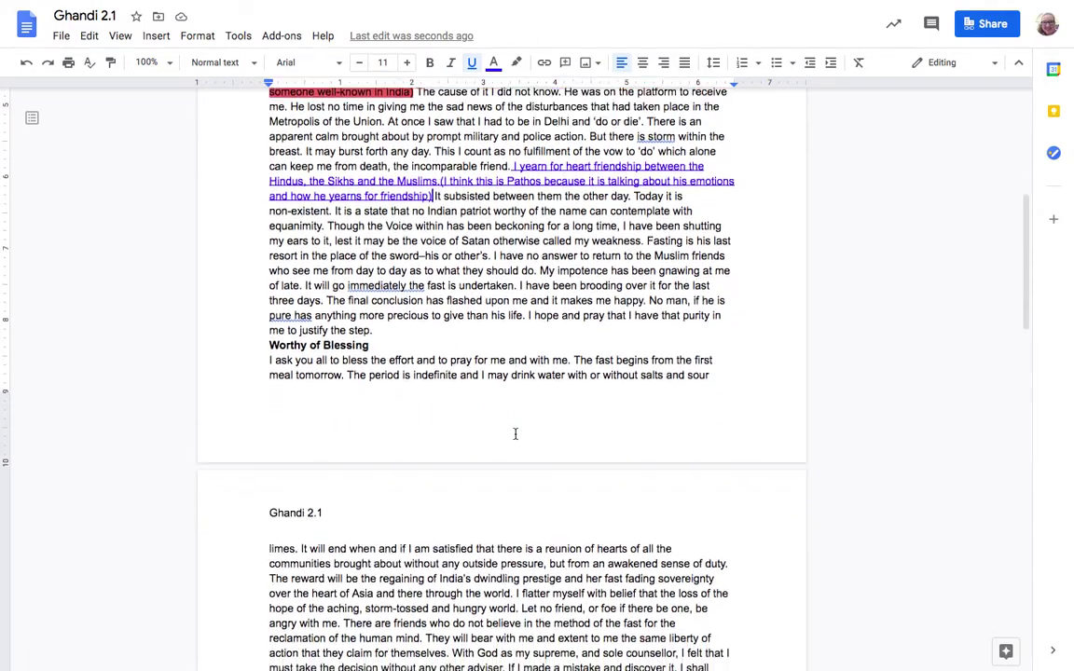
scroll(515, 434, down, 3)
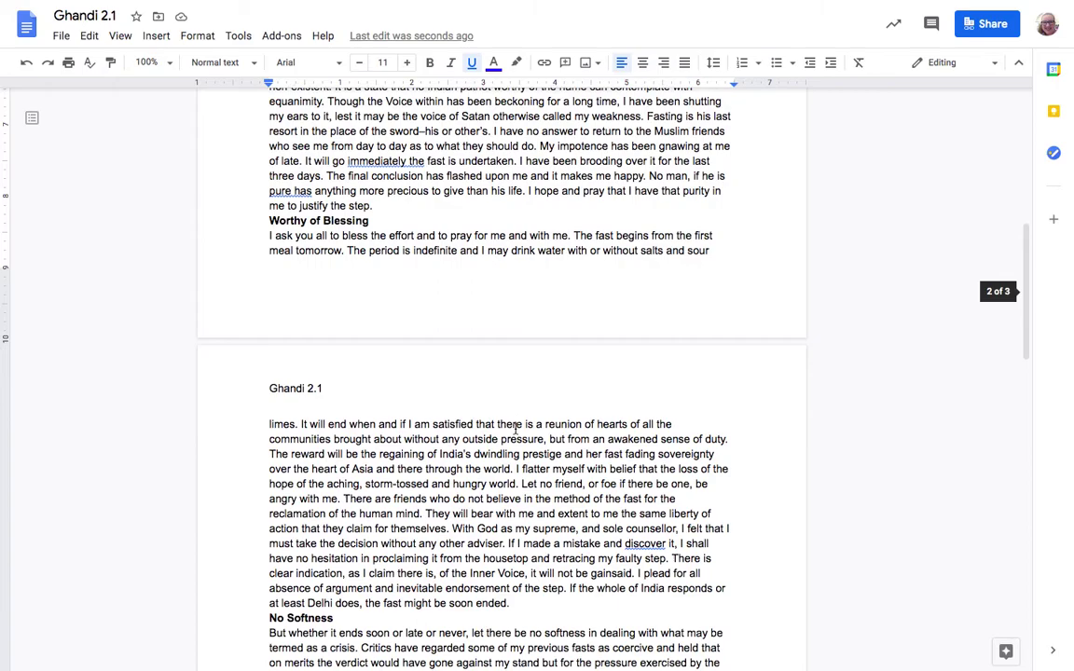
scroll(515, 429, down, 1)
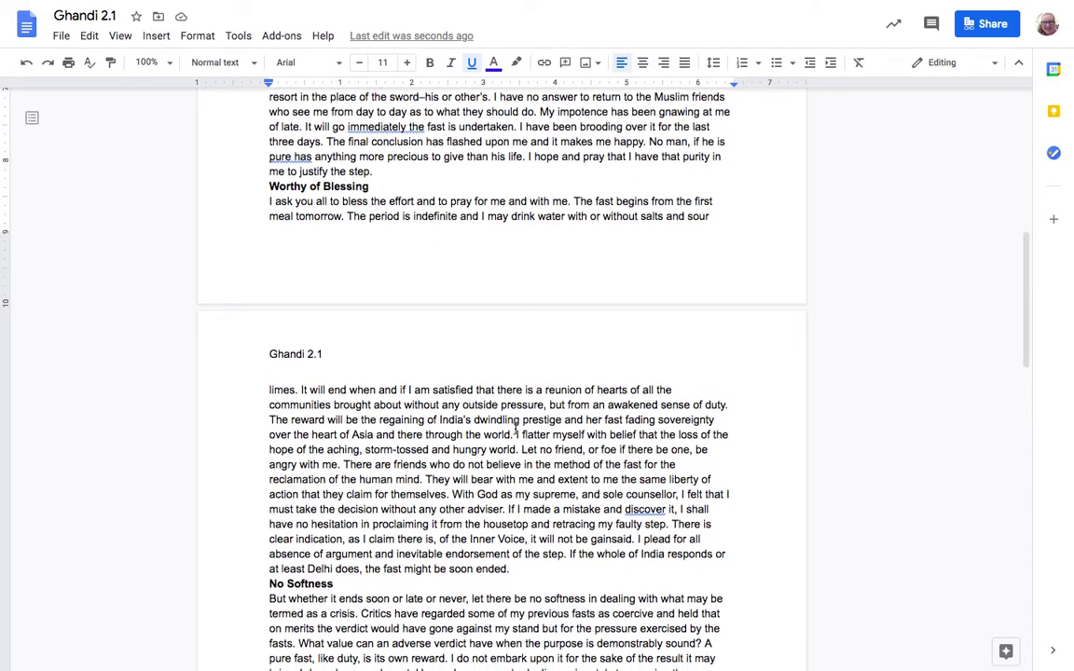
scroll(516, 429, down, 2)
scroll(516, 429, down, 3)
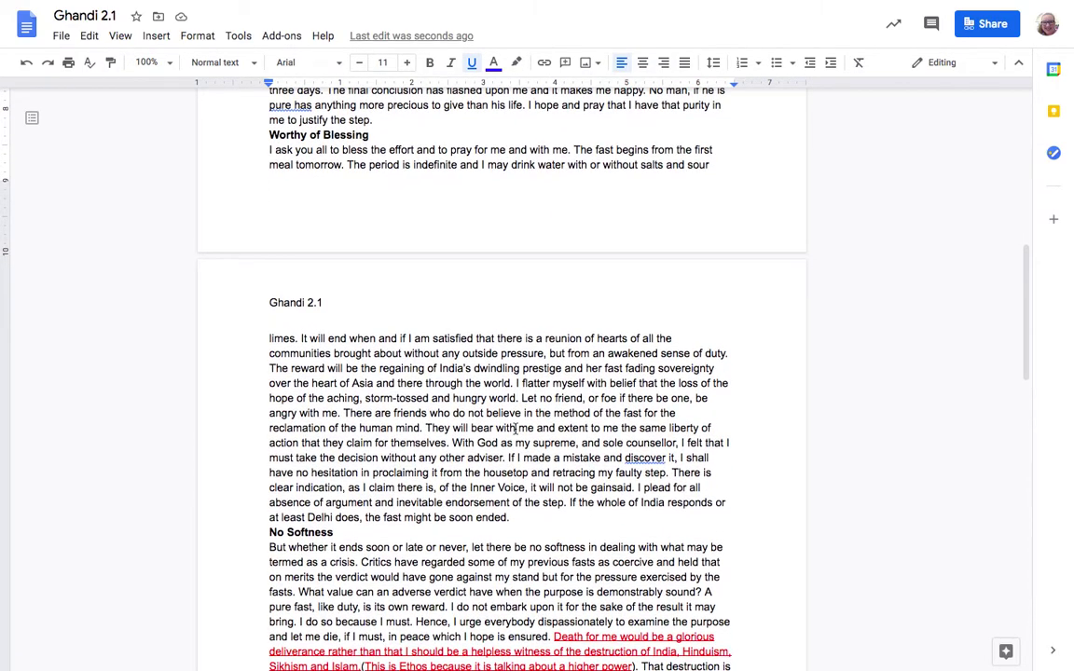
scroll(516, 429, down, 1)
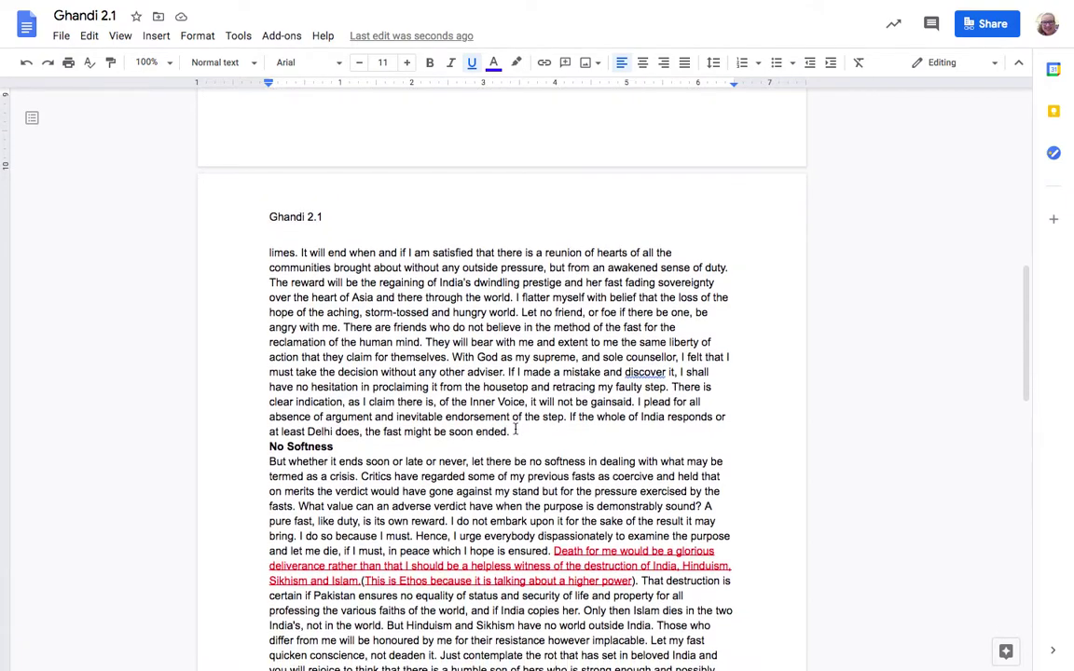
scroll(515, 429, down, 2)
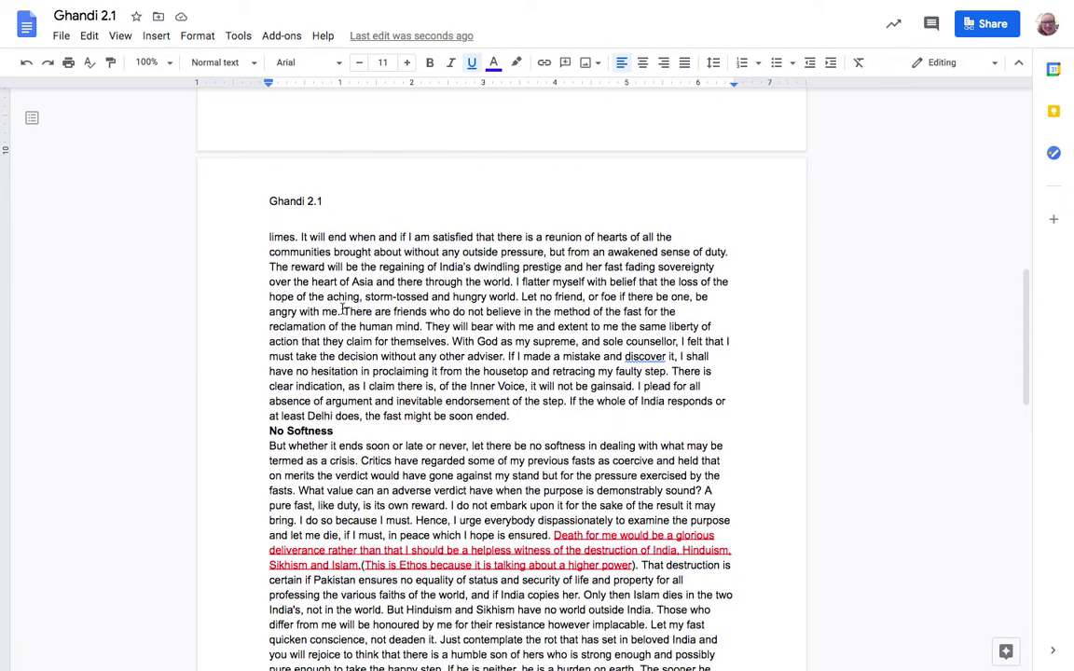
drag(521, 296, 341, 312)
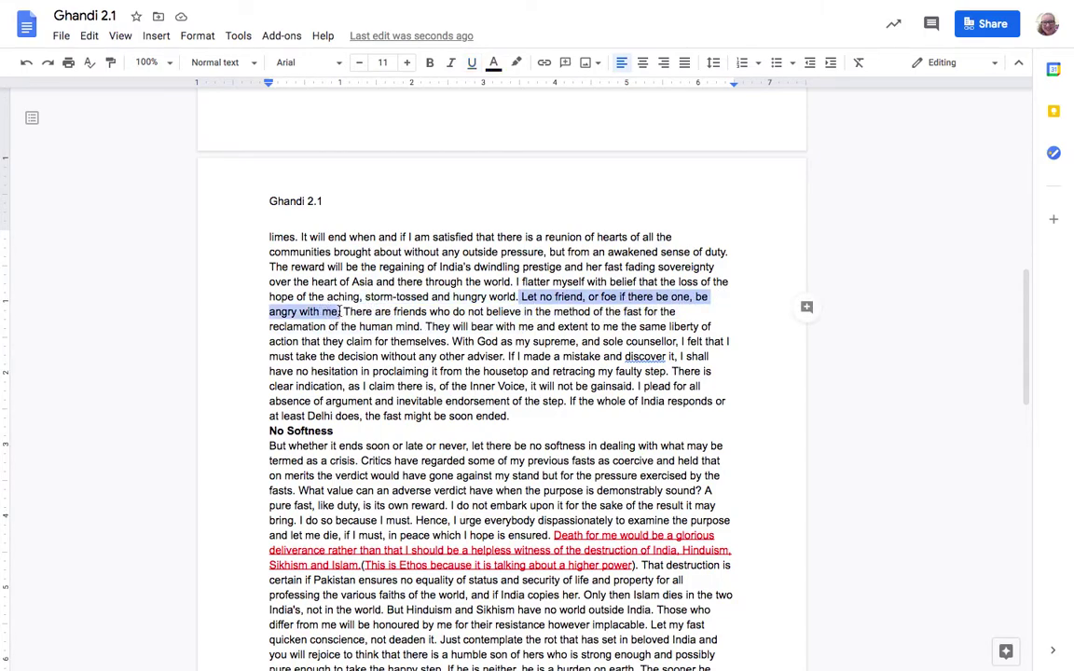
click(493, 63)
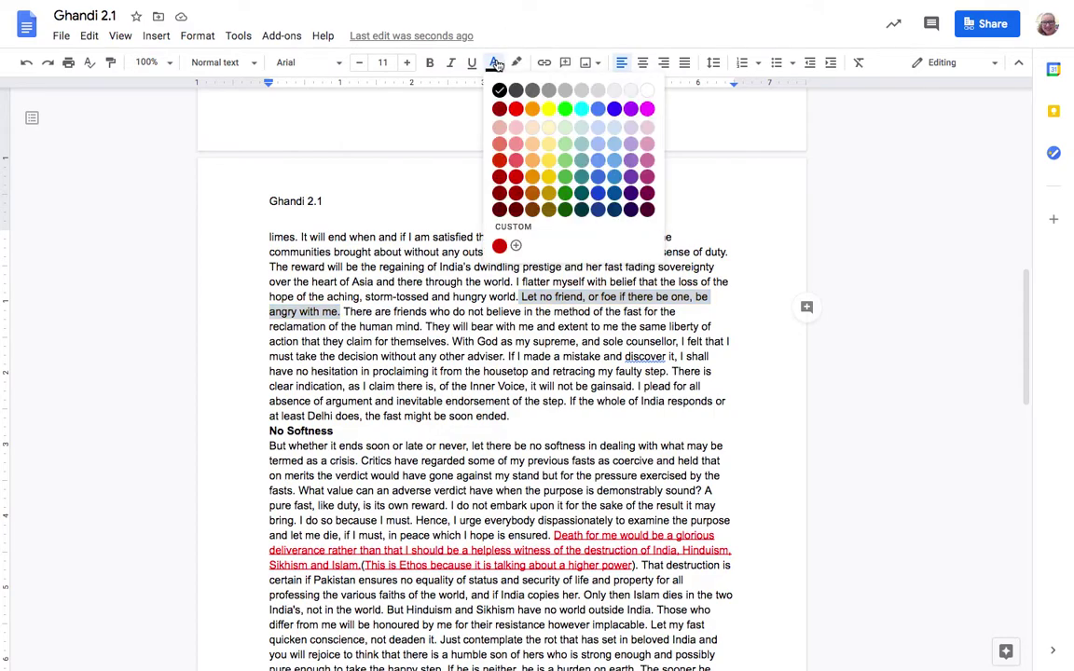
click(596, 110)
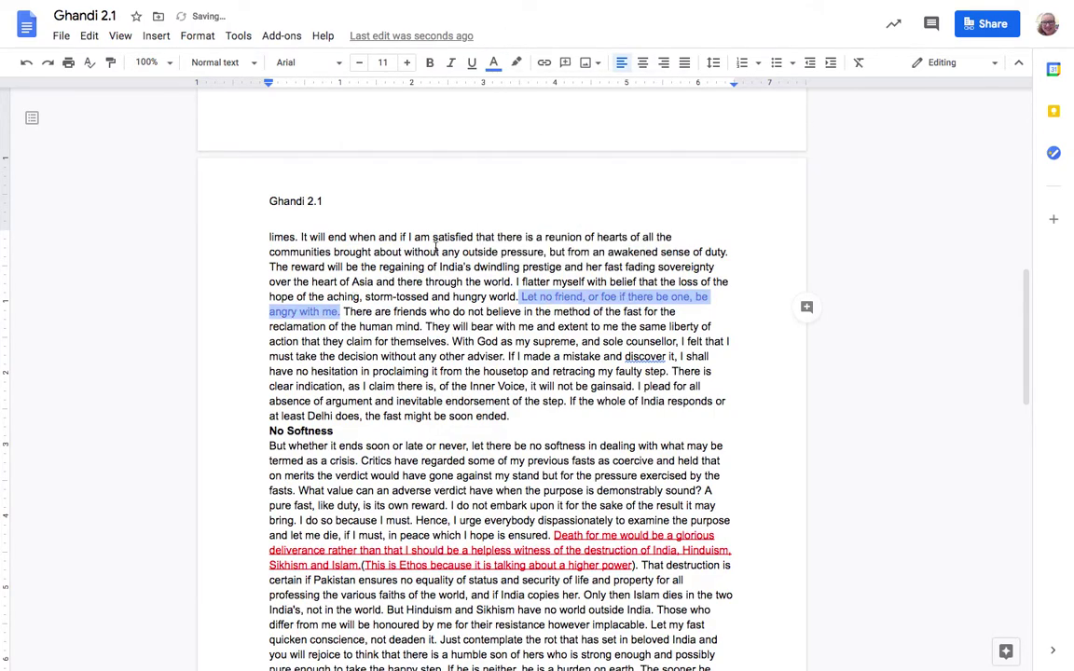
click(428, 311)
key(ctrl+z)
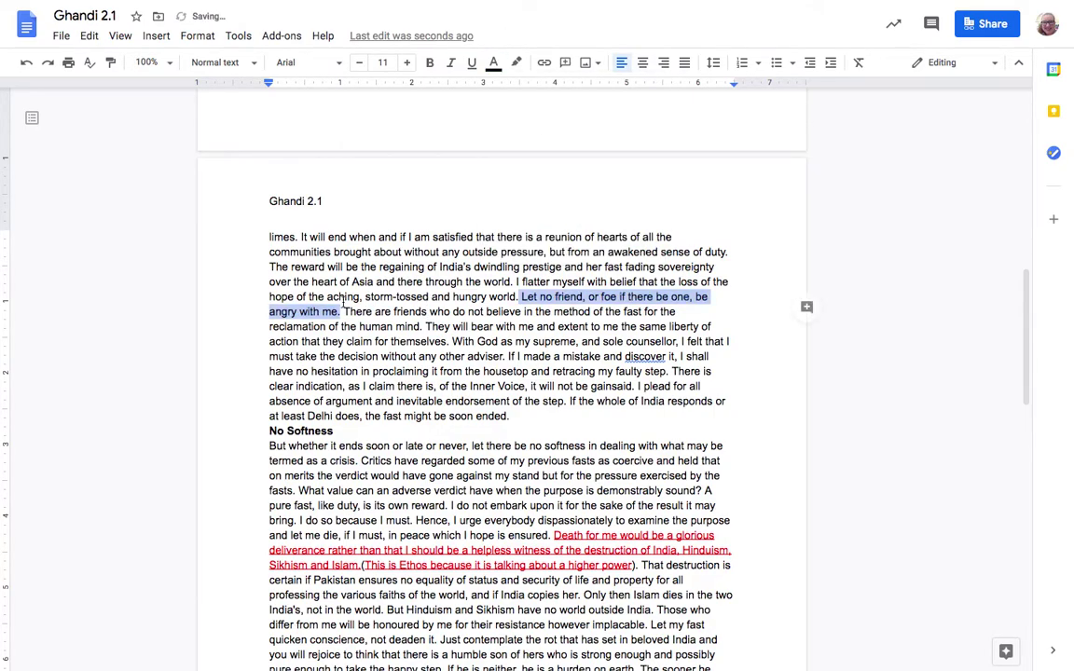
Step: Highlight the friend-or-foe sentence in blue and label it "(Name-Calling-he is saying you are a friend or you are a foe)"
click(515, 62)
click(617, 136)
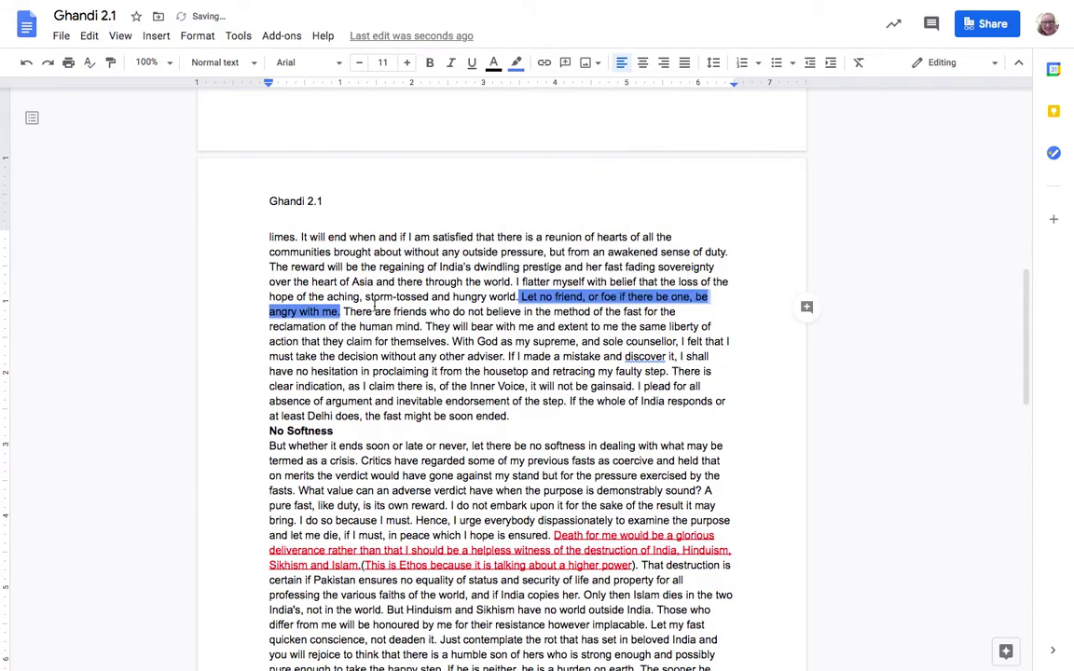
text((Name-Call)
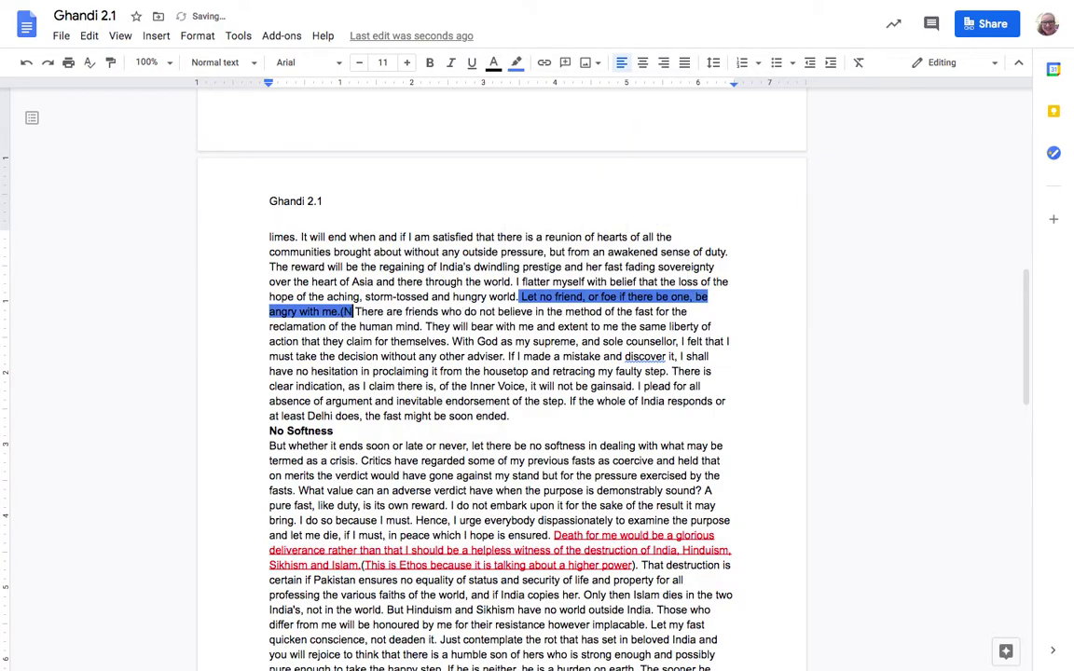
text(ing-)
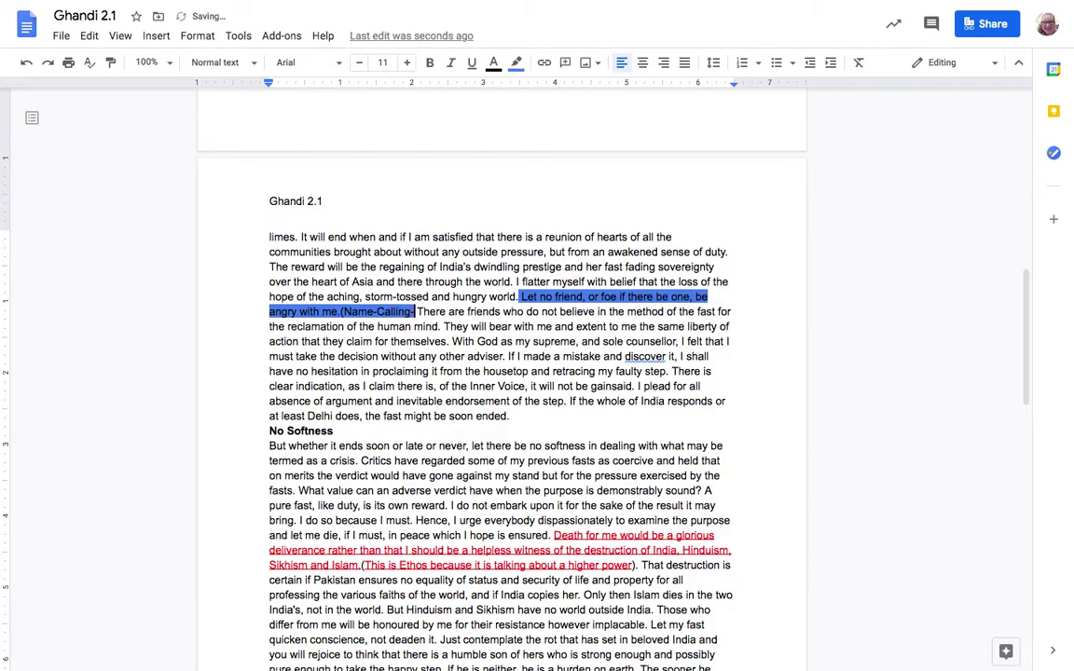
text(he is saying you)
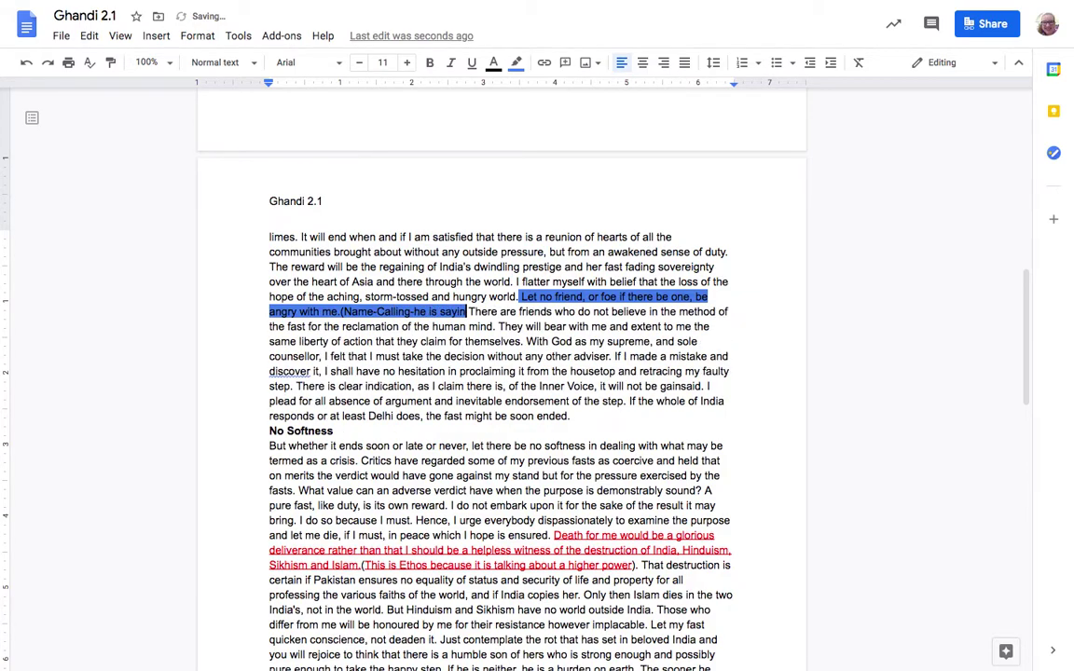
text( are a friend.)
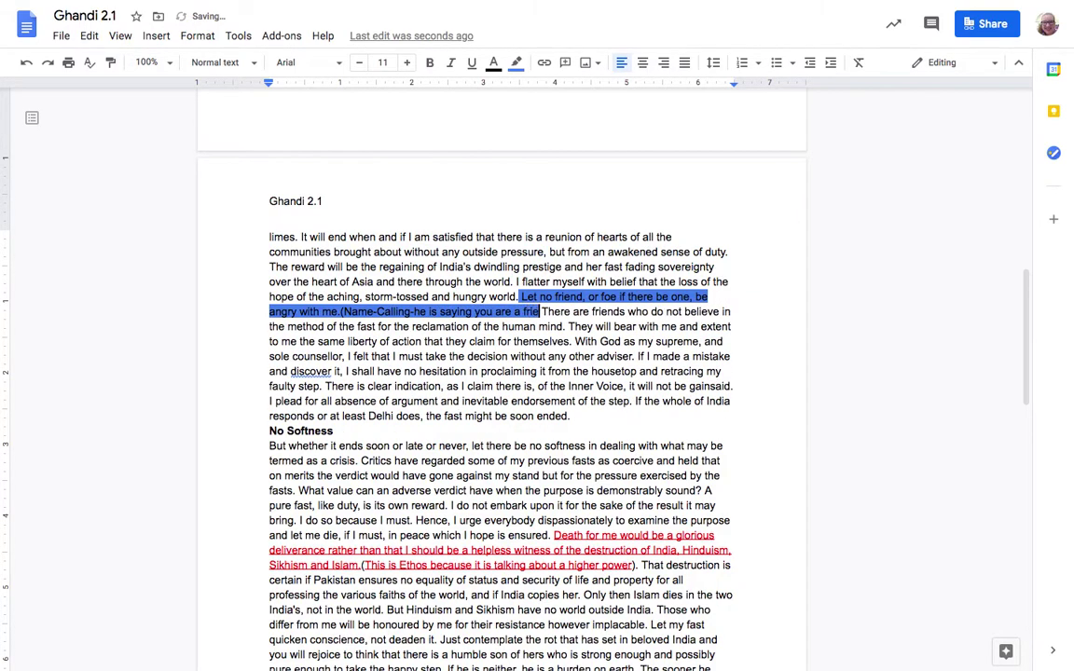
text(or you are )
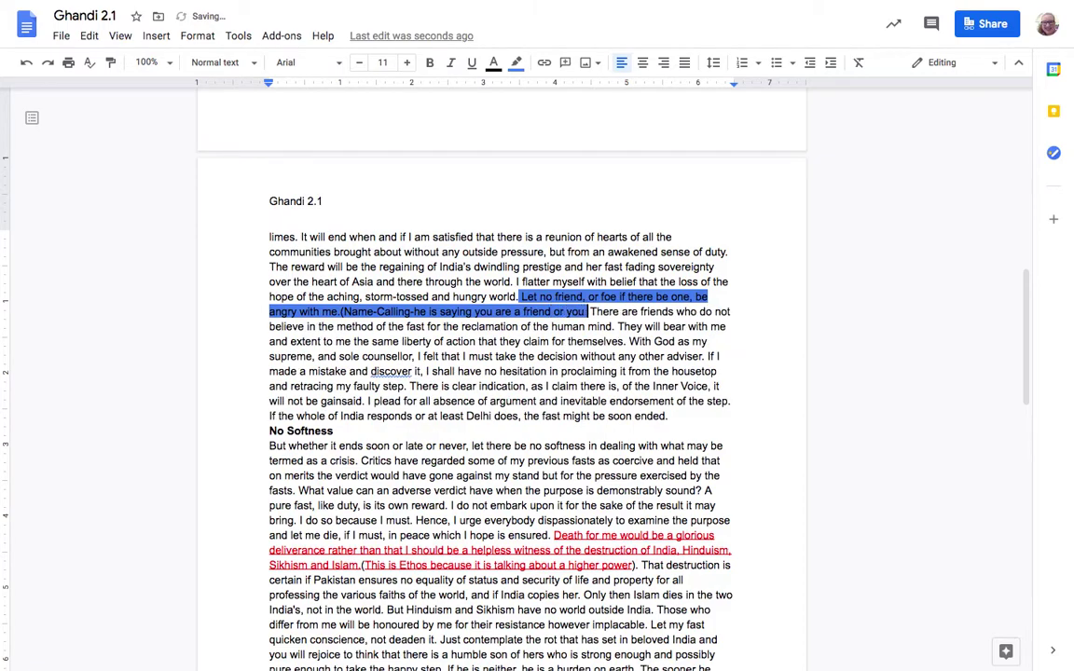
text(a foe))
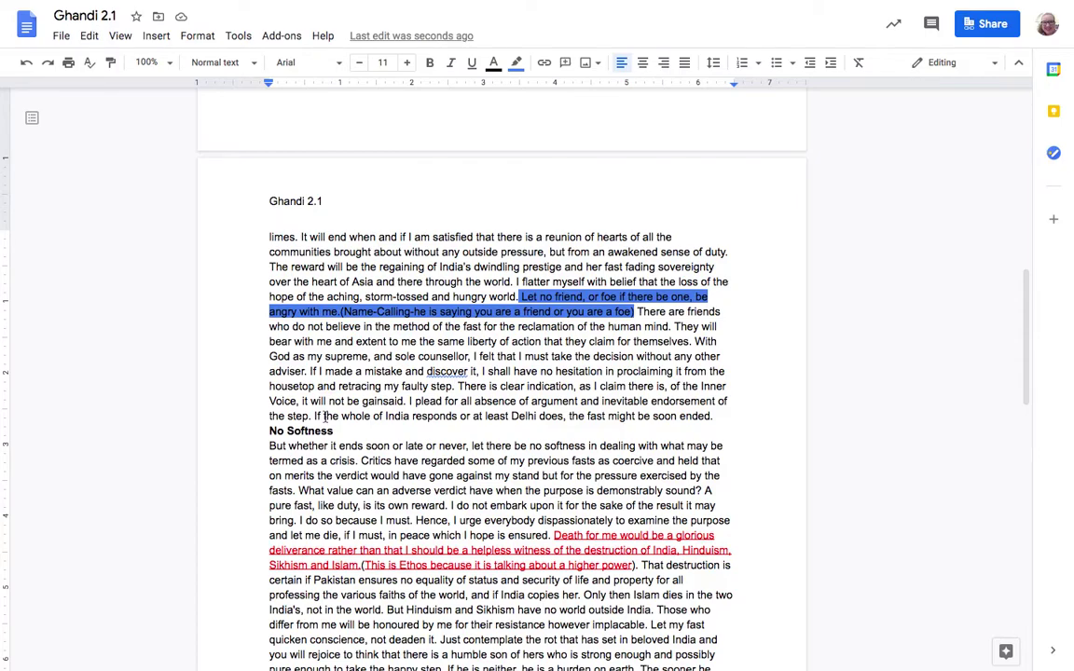
Step: For question 4, make the speech's opening sentence, from "One fasts for health's sake" through "felt as such", blue and bold
scroll(324, 416, down, 10)
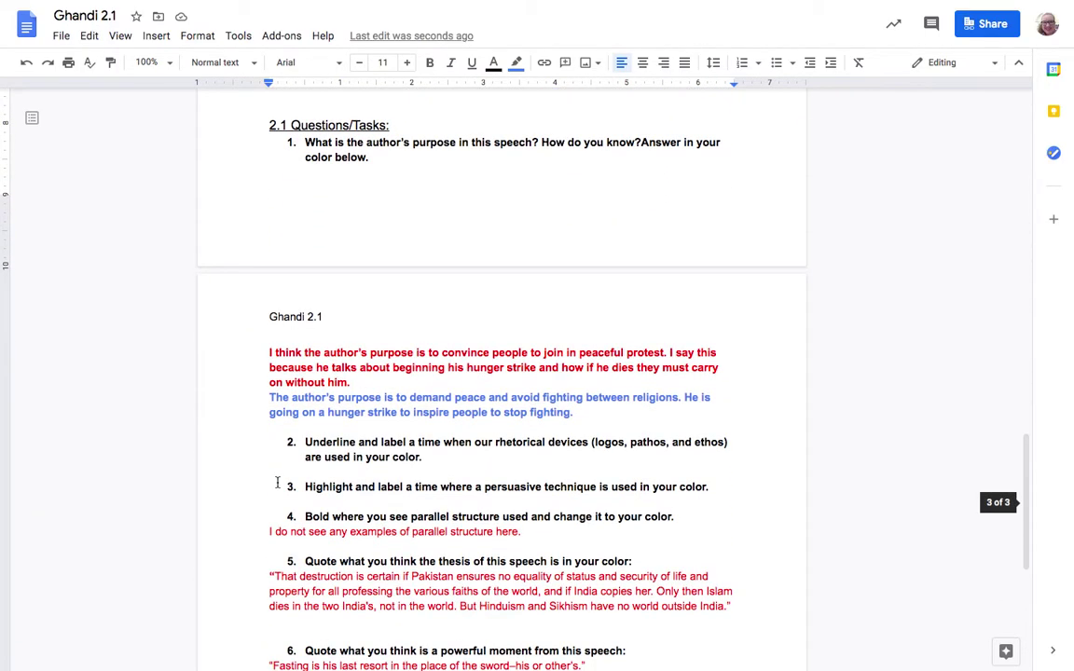
scroll(372, 471, down, 1)
scroll(573, 443, down, 1)
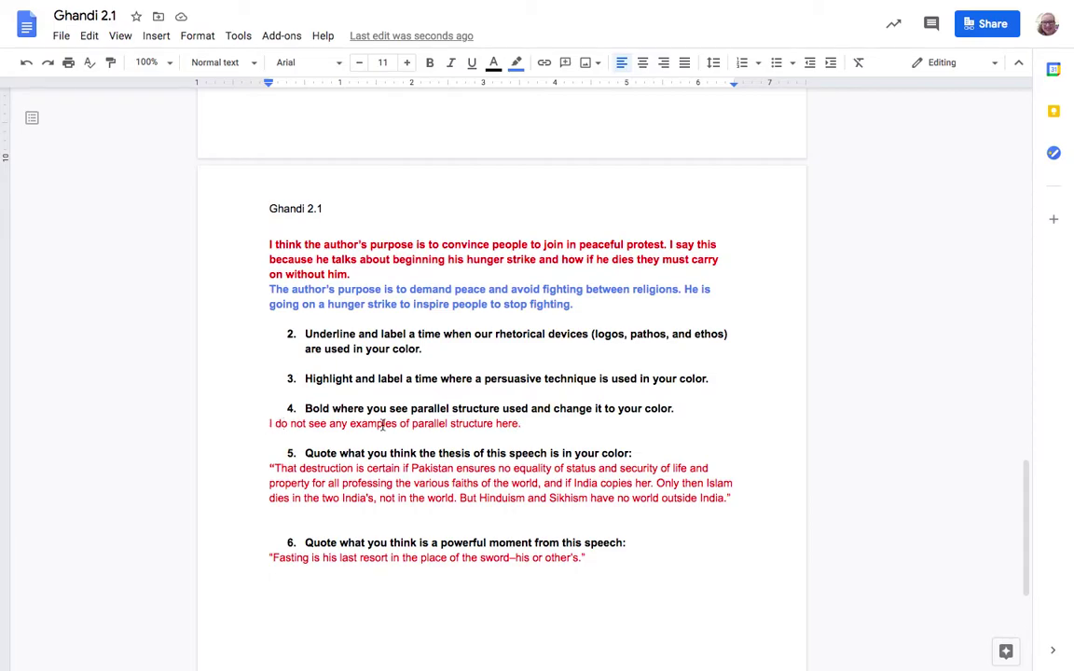
scroll(380, 433, up, 15)
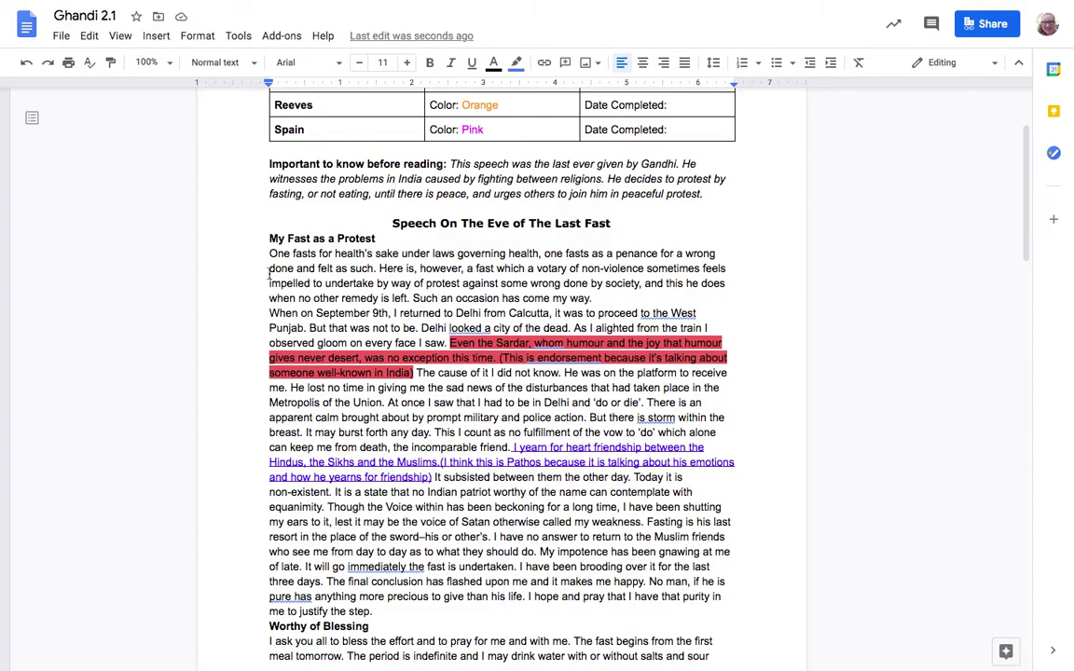
drag(270, 253, 597, 254)
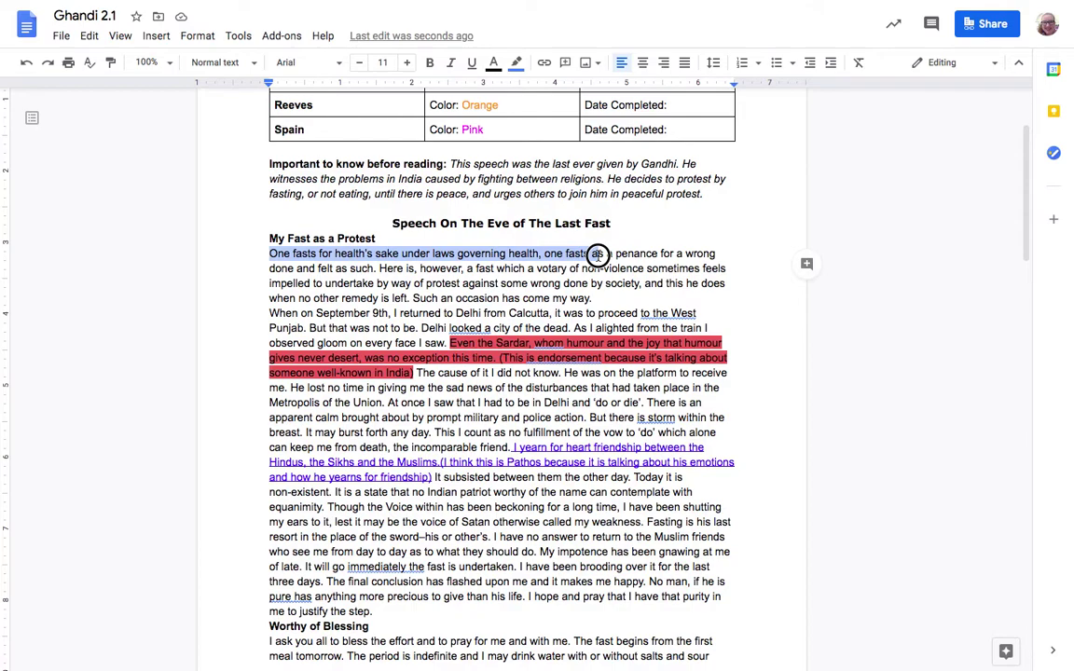
click(344, 255)
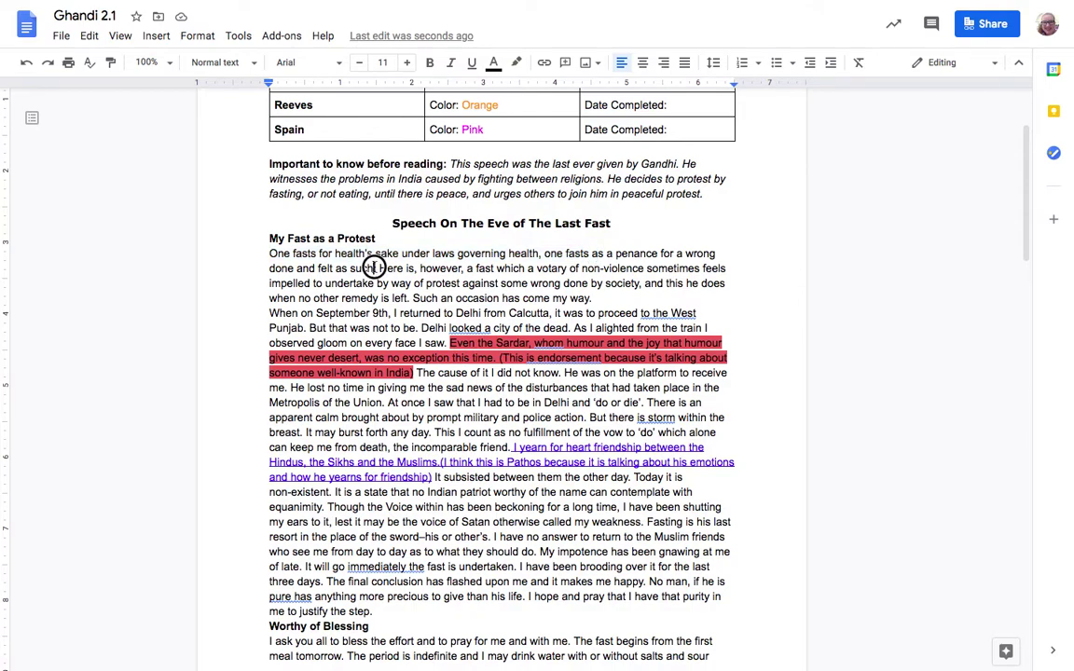
drag(373, 268, 244, 233)
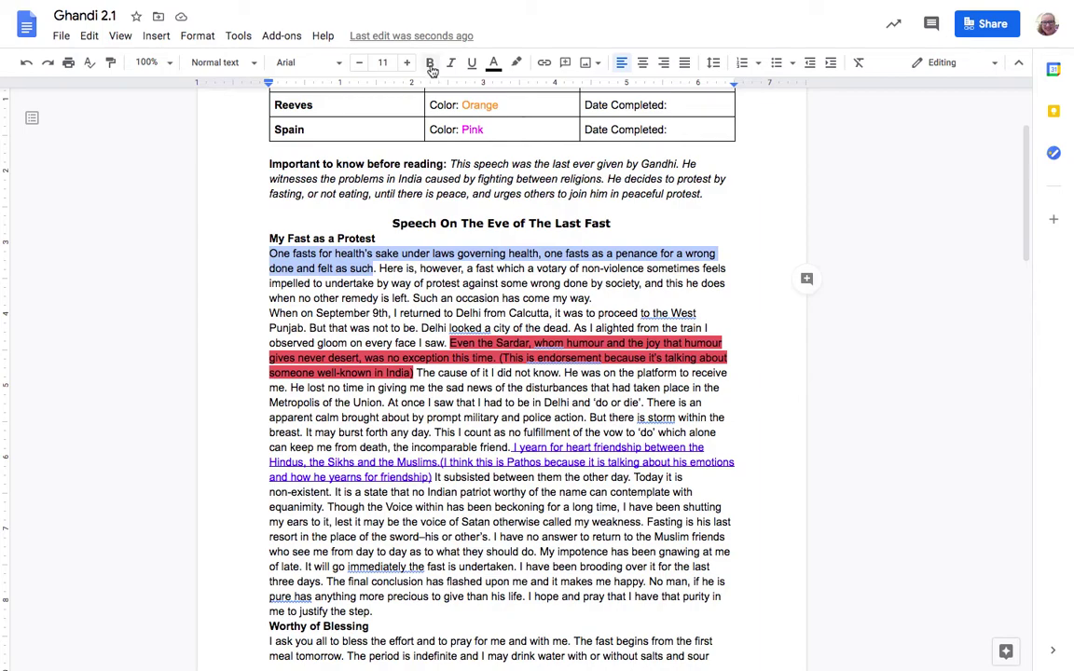
click(500, 67)
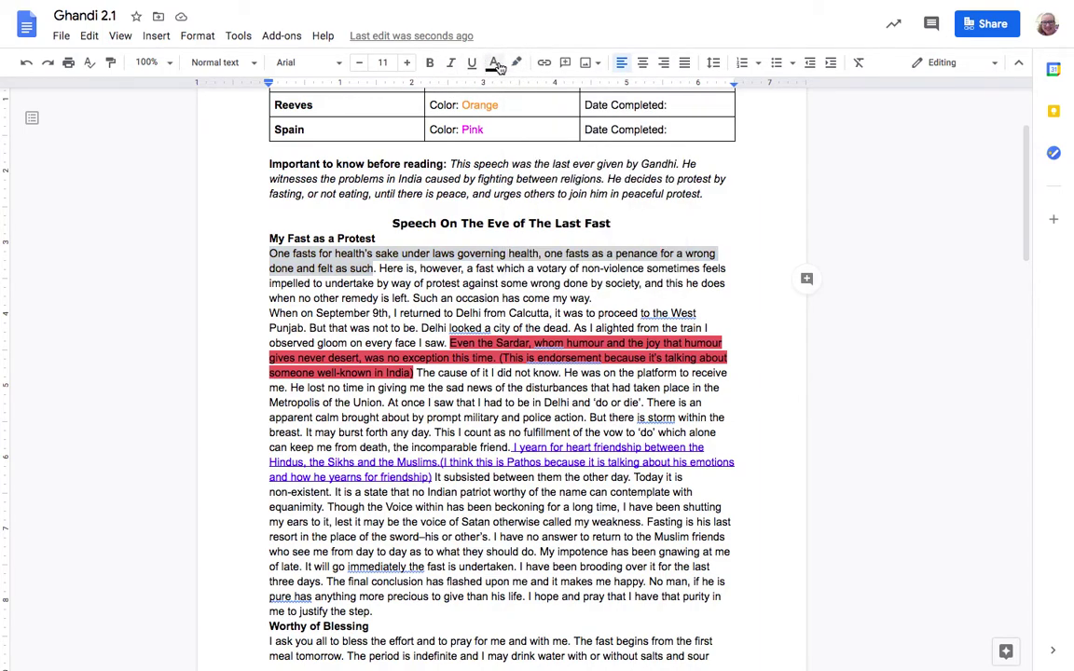
click(606, 105)
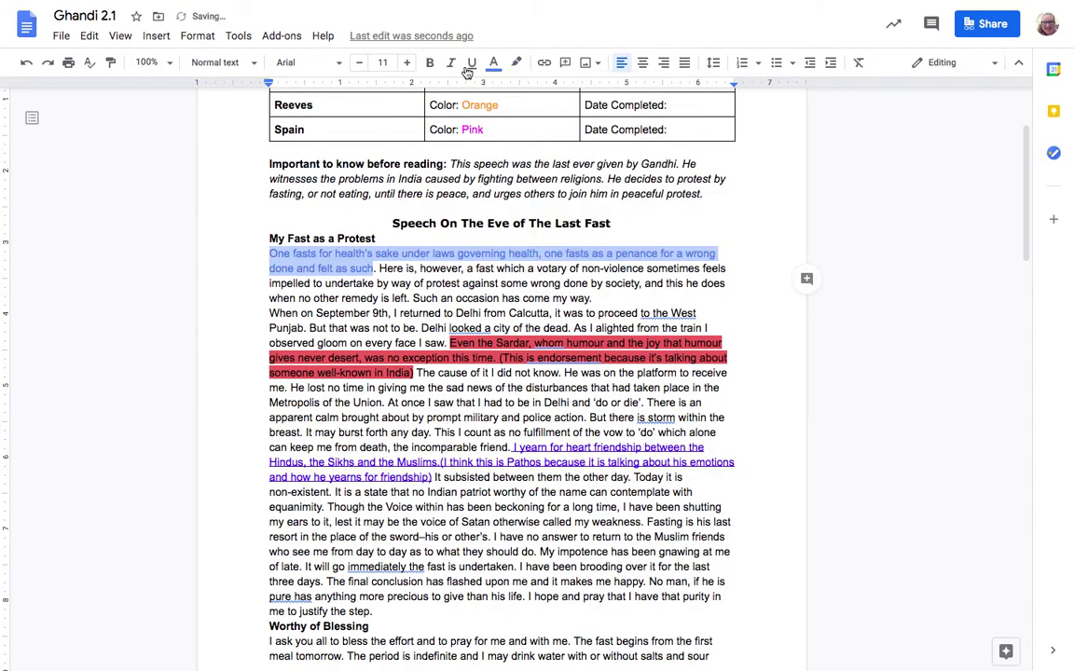
click(430, 62)
click(376, 268)
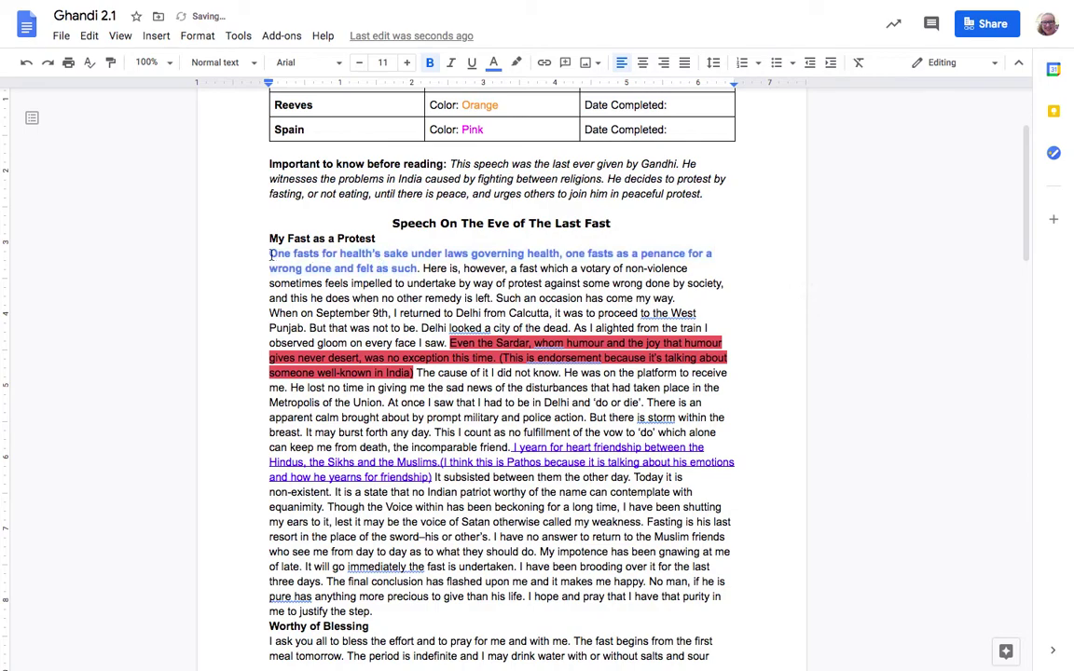
Step: Compare the two occurrences of "one fasts" in the bold blue opening sentence
drag(271, 253, 334, 254)
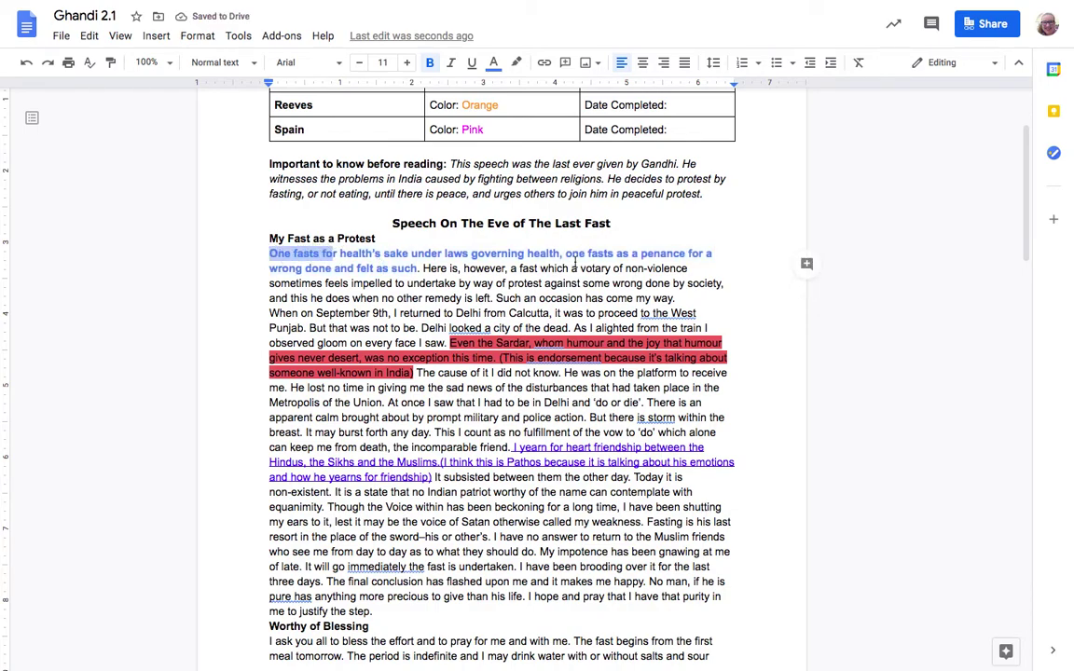
drag(565, 253, 613, 253)
click(616, 253)
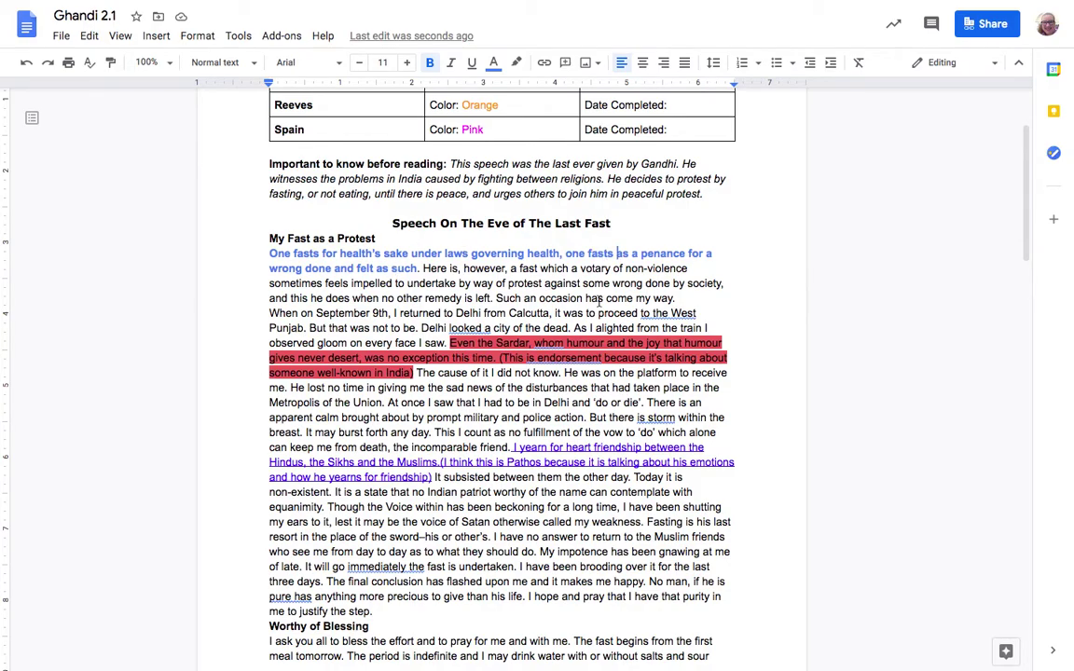
Step: Read question 5 about the speech's thesis and go through the red quote answering it
scroll(538, 296, down, 15)
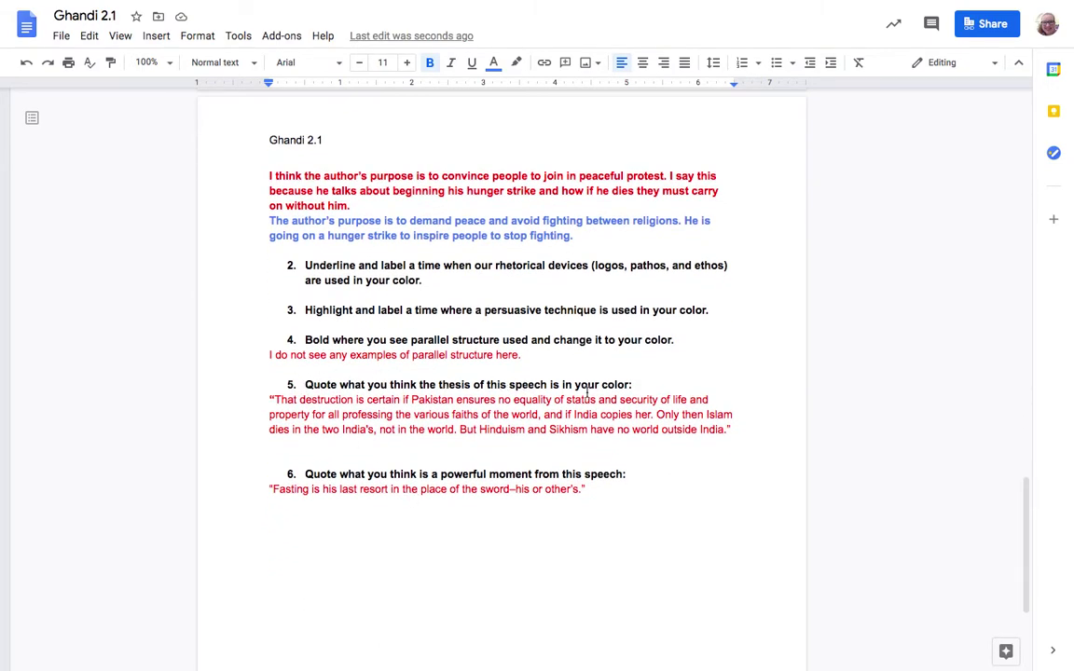
click(273, 443)
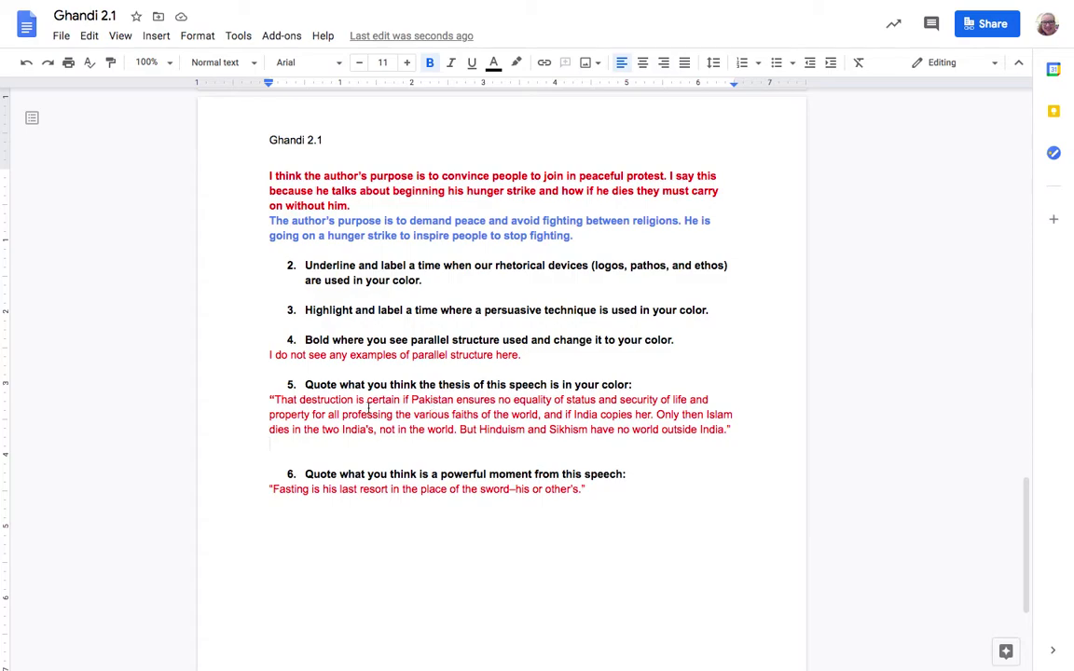
drag(479, 414, 412, 415)
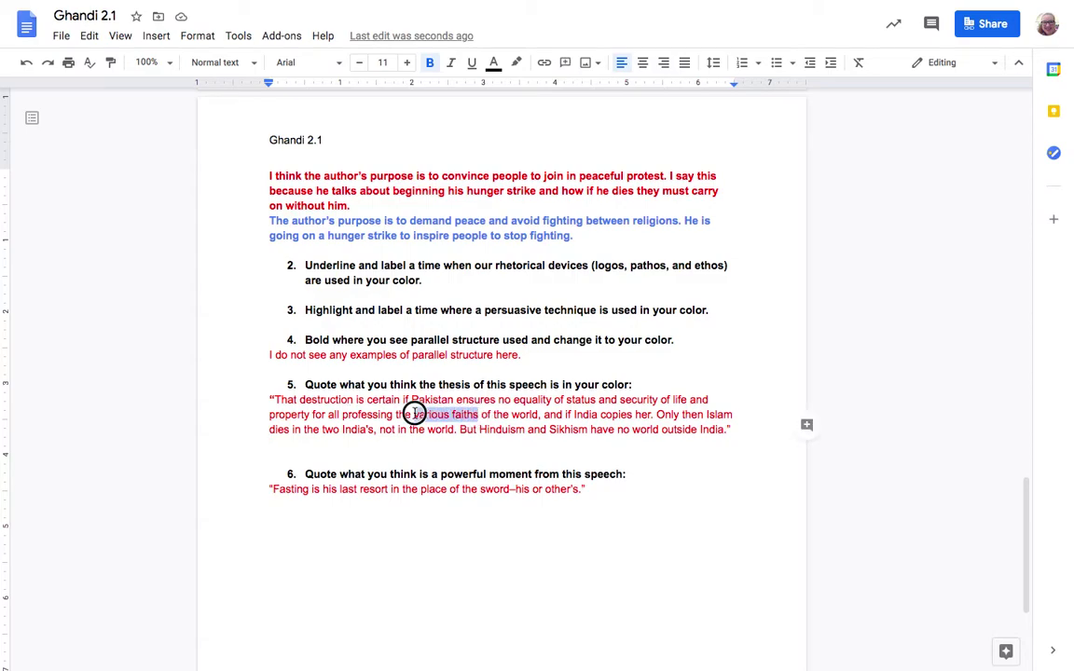
click(414, 415)
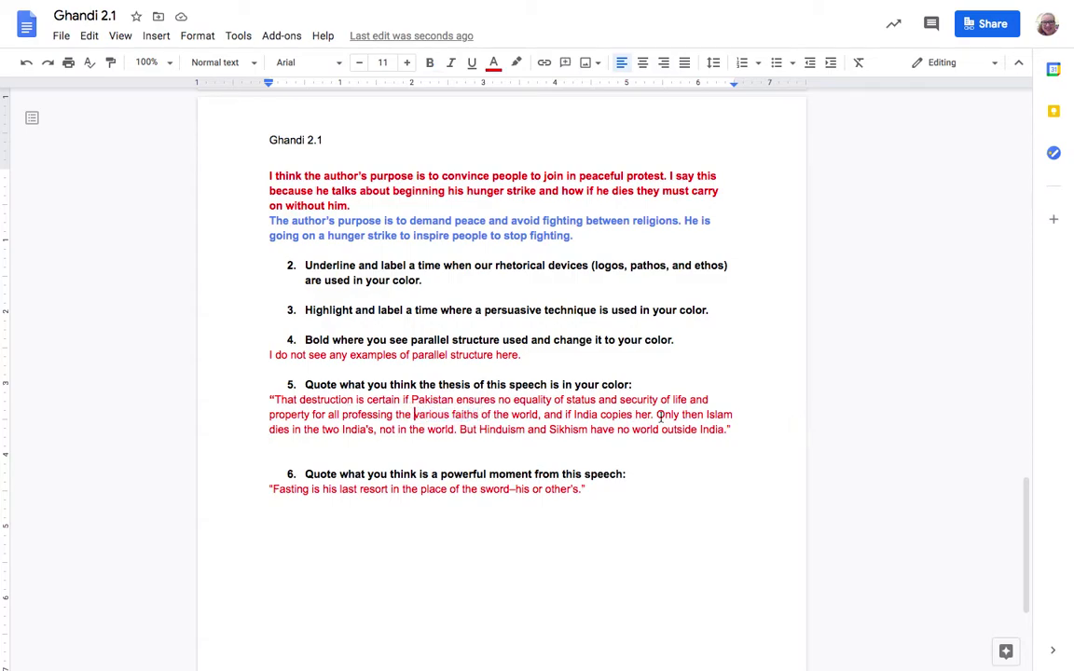
drag(354, 399, 387, 399)
click(388, 399)
drag(270, 430, 377, 427)
click(378, 429)
drag(479, 429, 726, 430)
click(727, 430)
Step: Copy the red thesis quote to the blank line beneath it under question 5, and add the missing opening quotation mark
drag(270, 398, 728, 429)
key(ctrl+c)
click(433, 446)
click(493, 63)
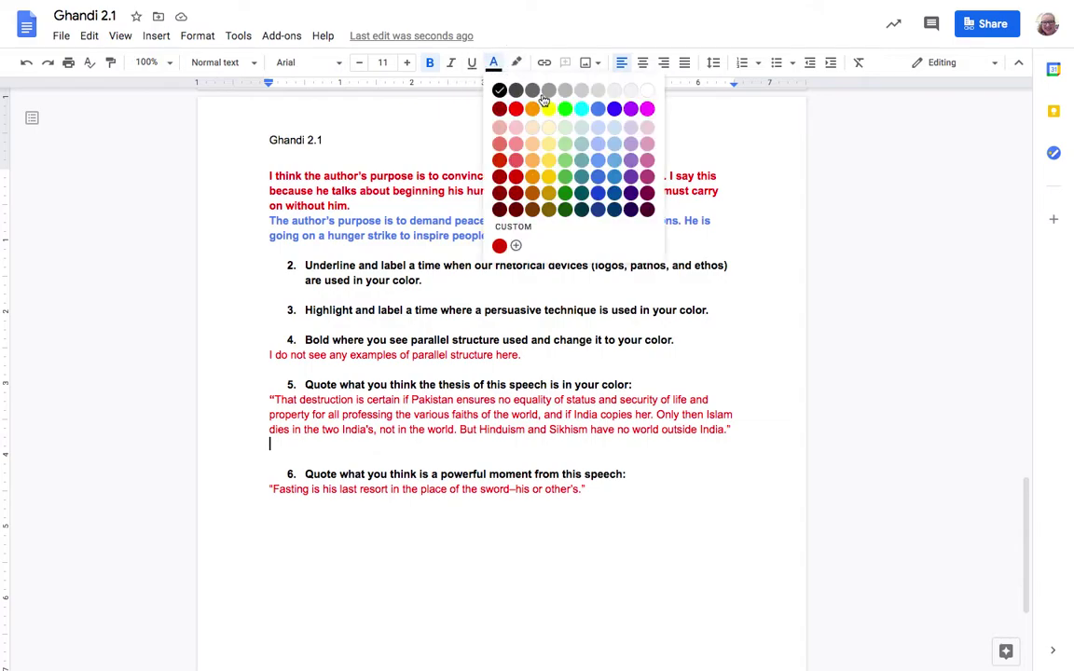
click(599, 110)
key(ctrl+v)
text(")
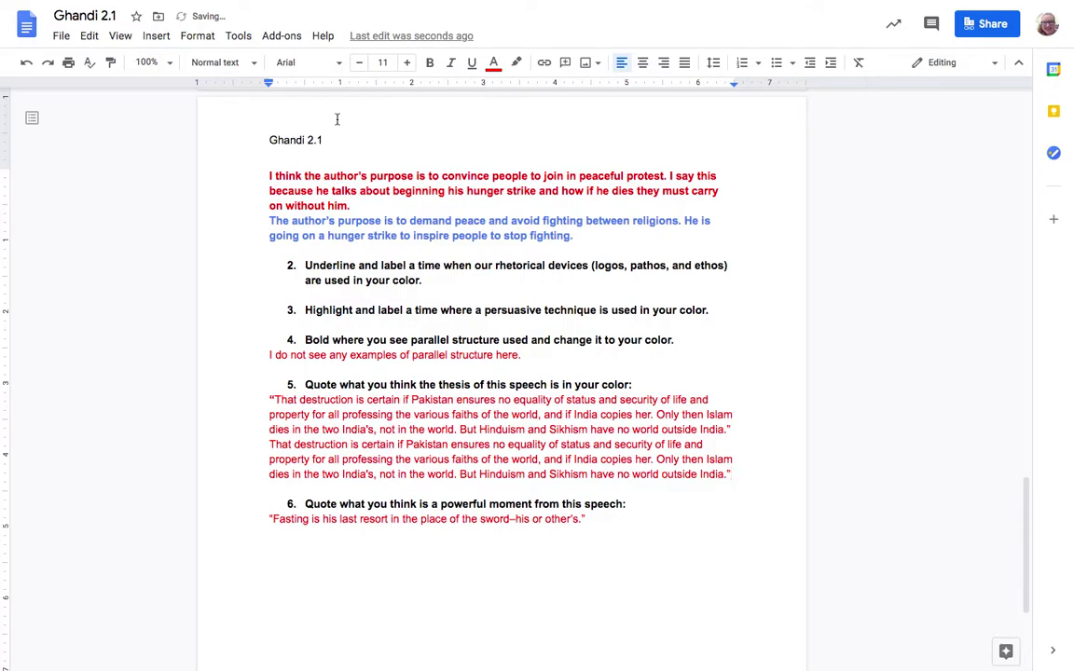
click(268, 442)
text(")
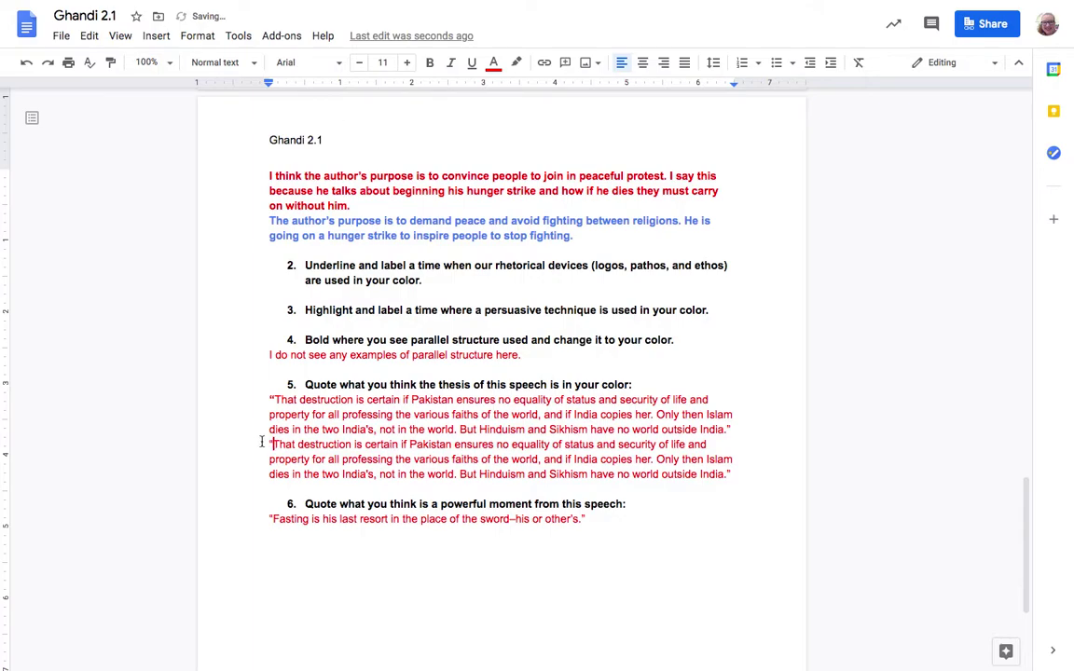
drag(269, 444, 731, 475)
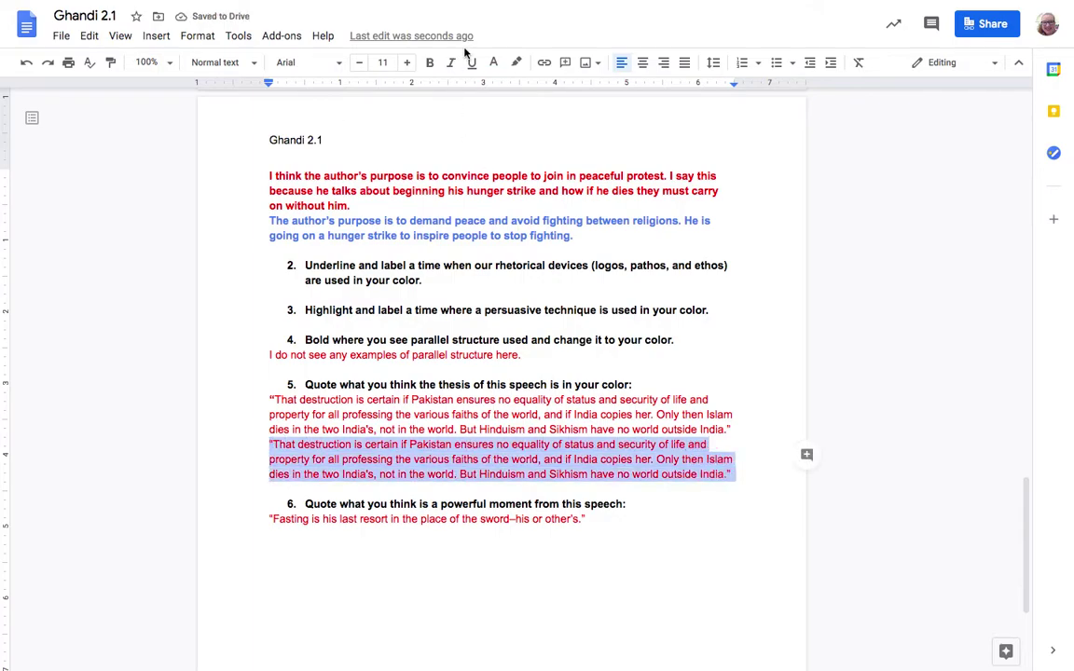
click(516, 66)
click(618, 142)
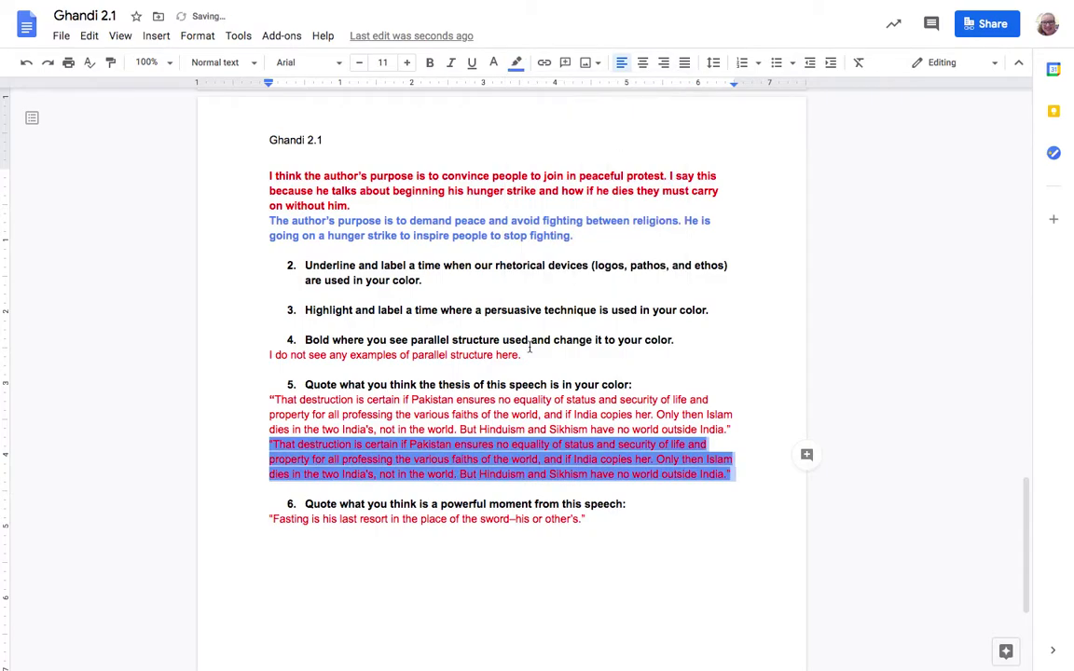
click(517, 63)
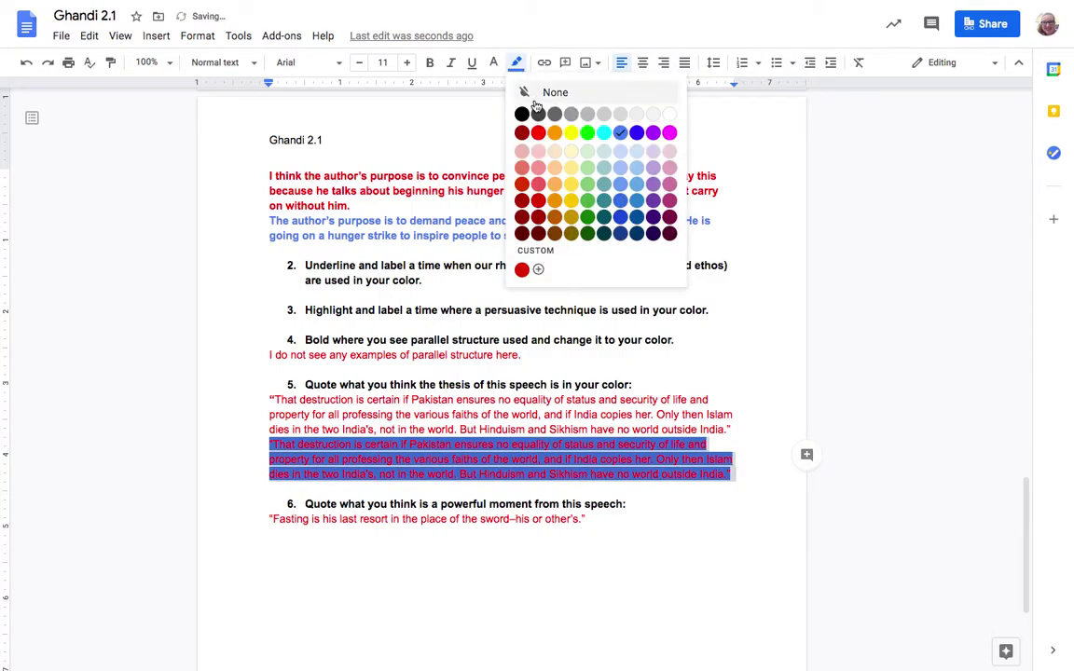
click(522, 88)
Step: Change the text colour of the copied thesis quote under question 5 to blue
click(494, 63)
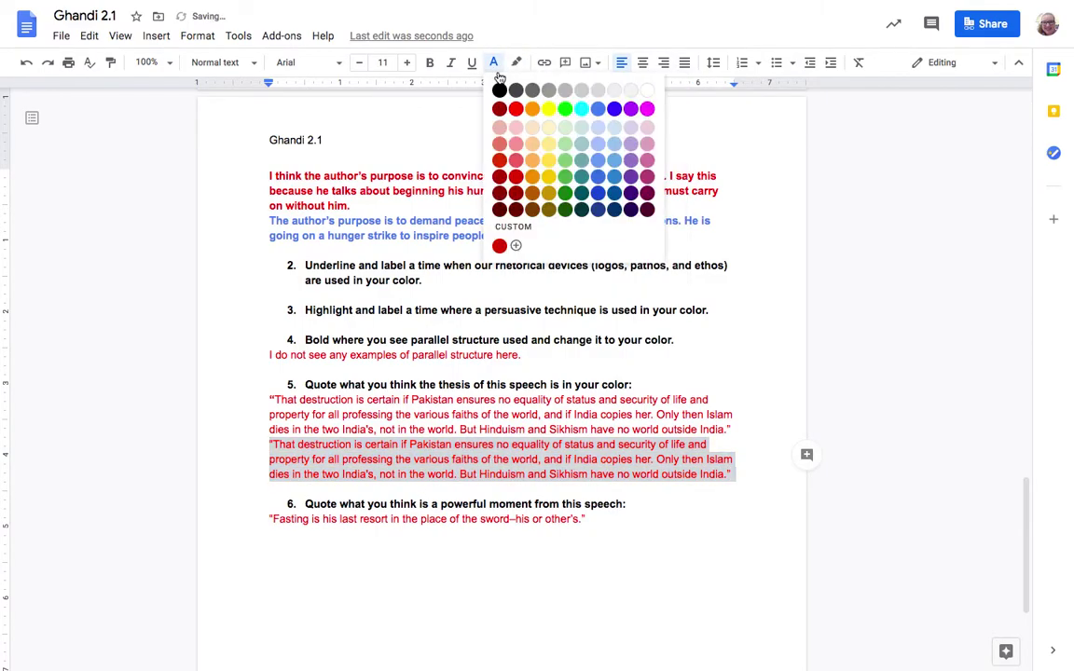
click(598, 109)
click(318, 518)
click(295, 488)
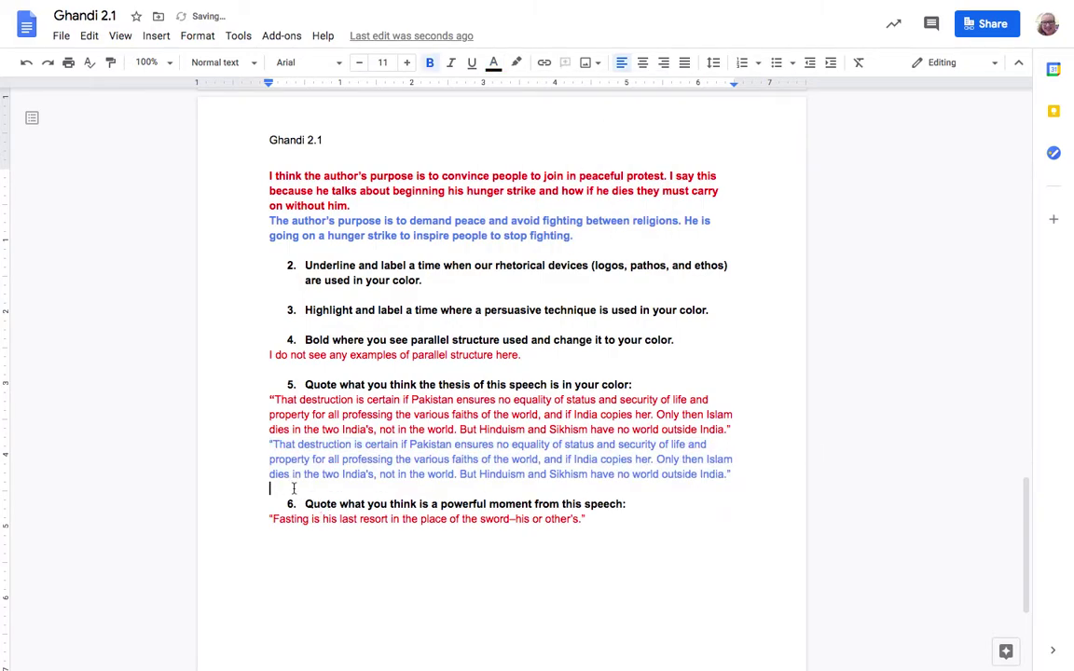
Step: Review the answered questions and read question 6, which asks for a powerful moment from the speech
scroll(294, 486, up, 1)
scroll(293, 490, up, 2)
scroll(293, 489, down, 6)
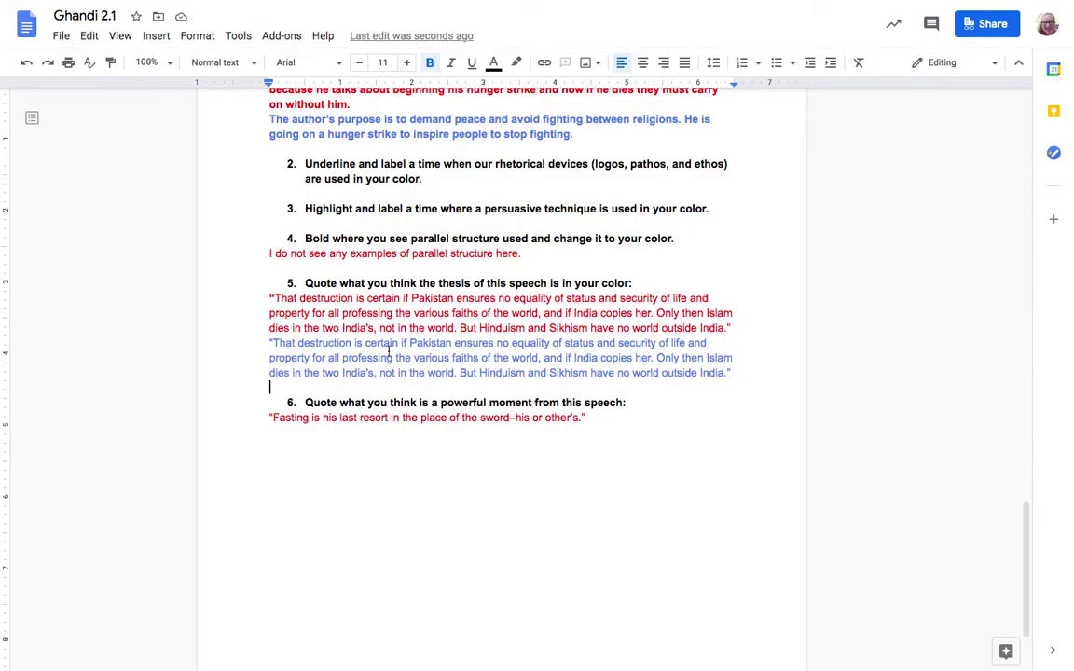
scroll(344, 365, down, 1)
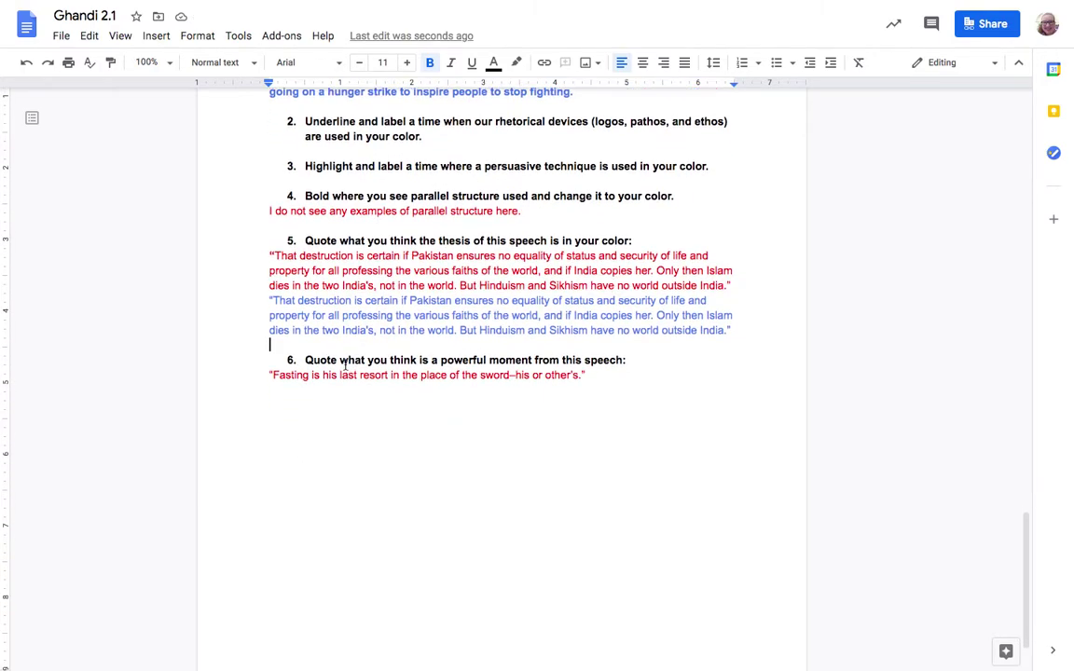
scroll(343, 364, up, 5)
scroll(343, 364, down, 3)
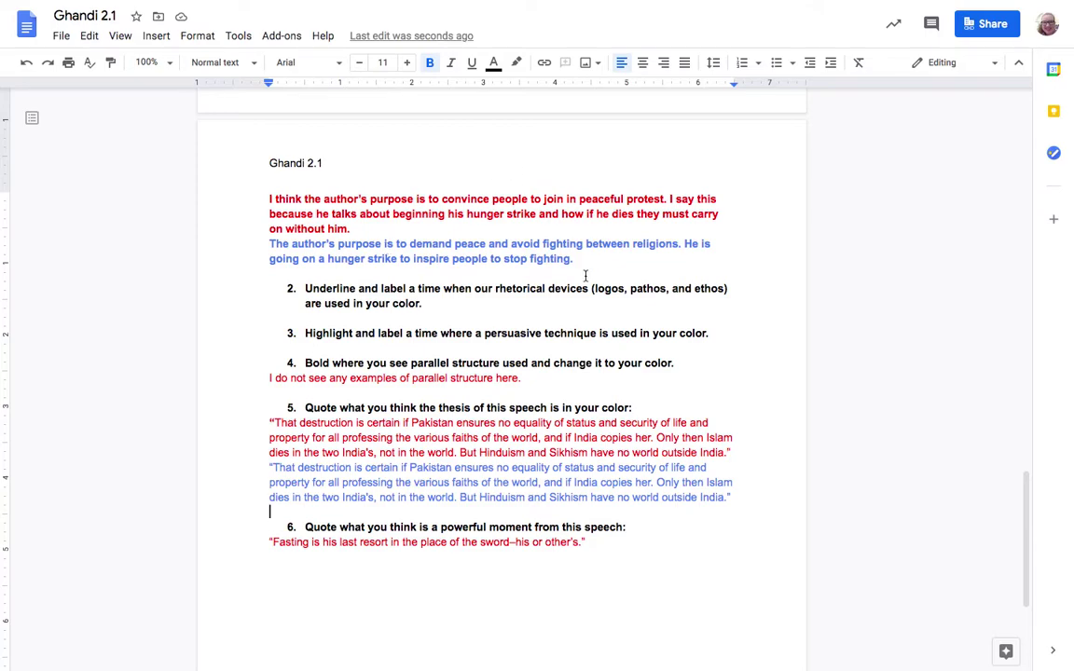
scroll(499, 279, down, 4)
click(414, 429)
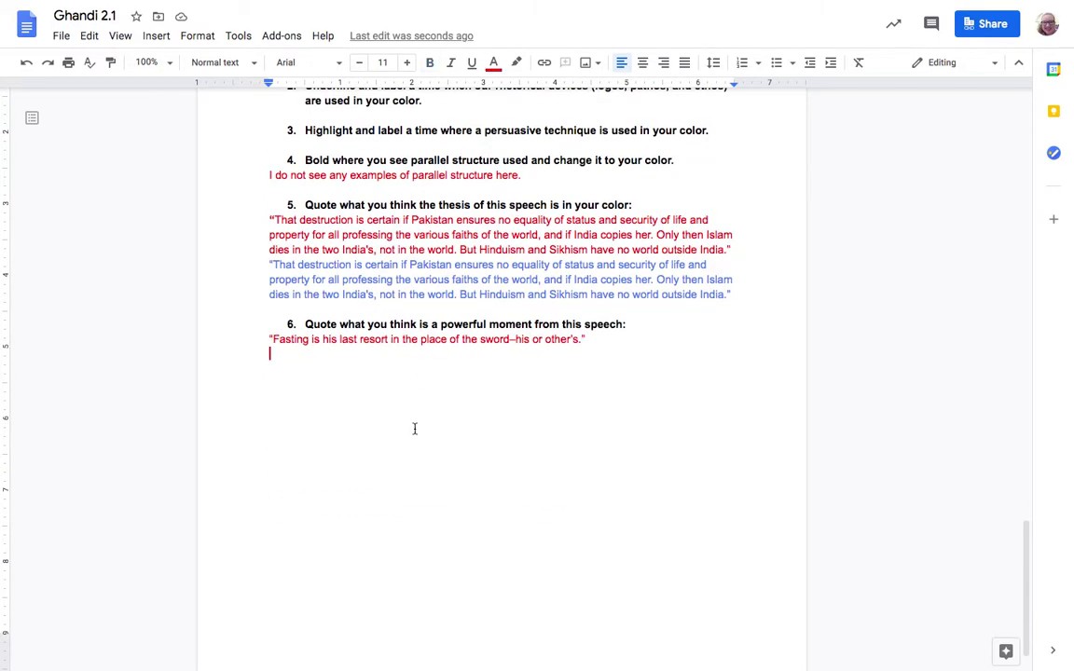
drag(305, 327, 618, 326)
click(615, 325)
Step: Set the text colour to blue on the blank line beneath question 6's red quote and enter an opening quotation mark
click(596, 338)
key(Right)
key(Up)
click(281, 338)
drag(281, 338, 570, 354)
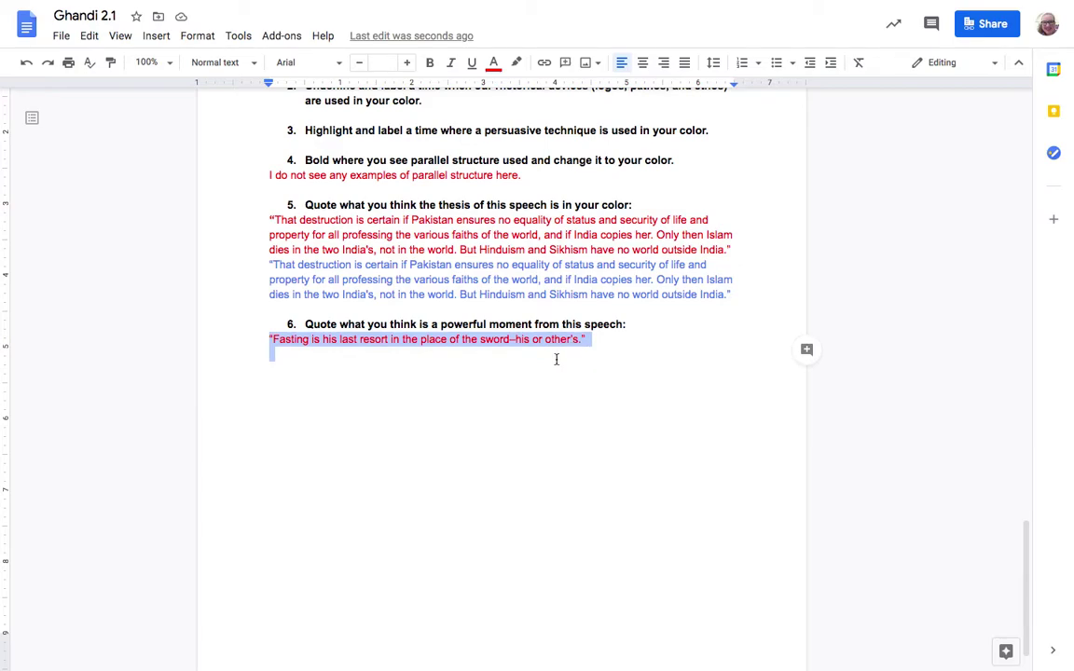
click(450, 378)
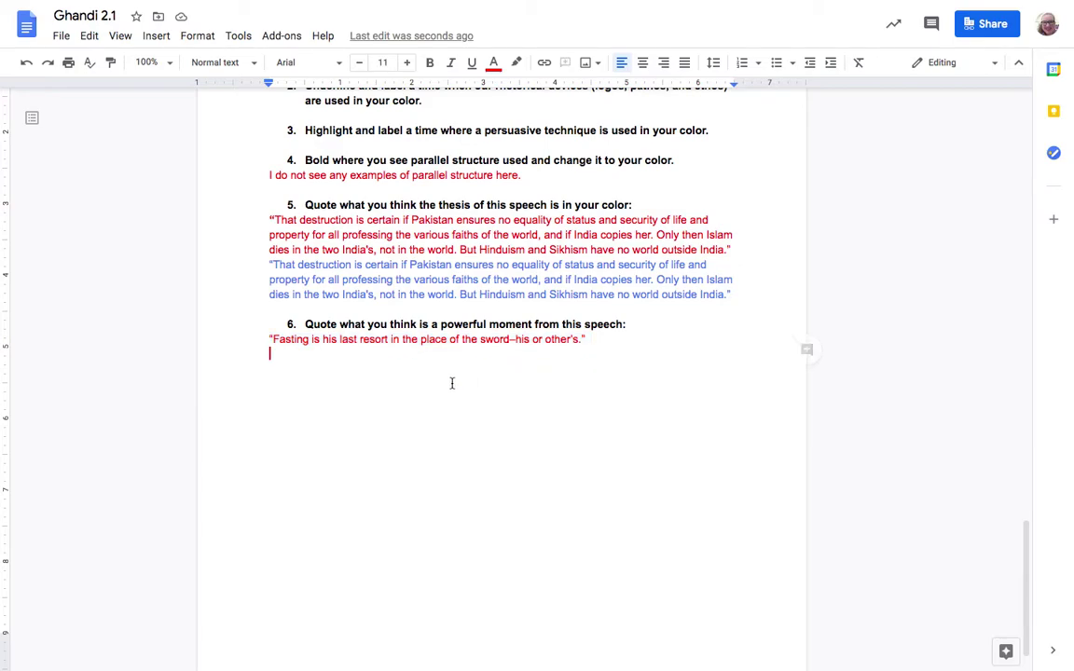
click(493, 63)
click(601, 109)
text(")
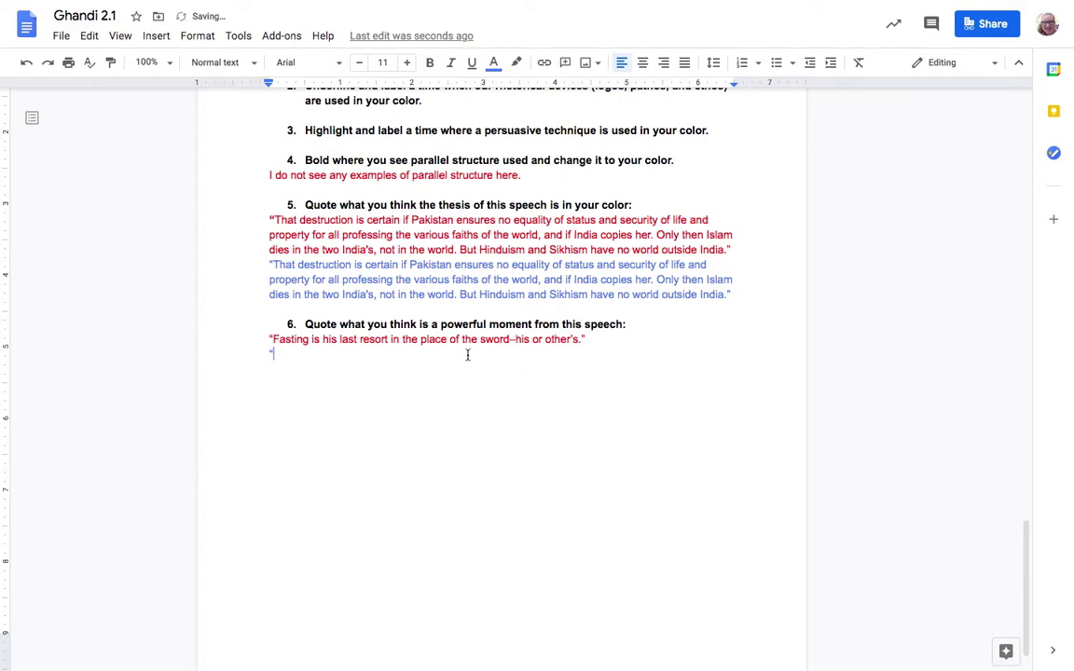
Step: Copy the speech passage from "At once I saw that I had to be in Delhi" to "It may burst forth any day."
scroll(460, 373, up, 10)
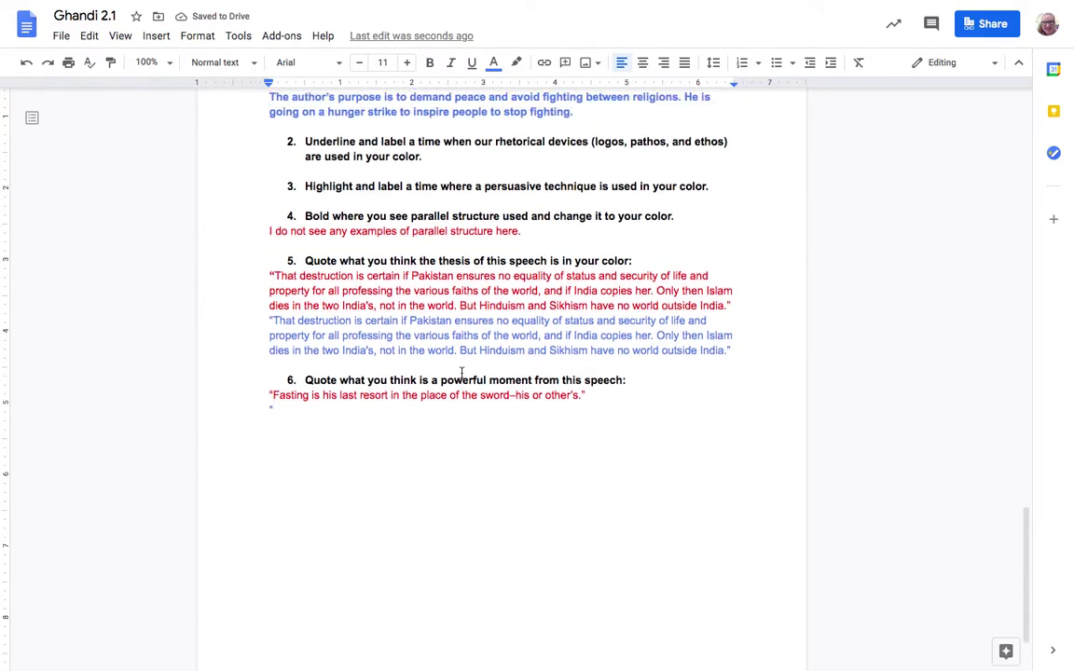
scroll(461, 373, up, 5)
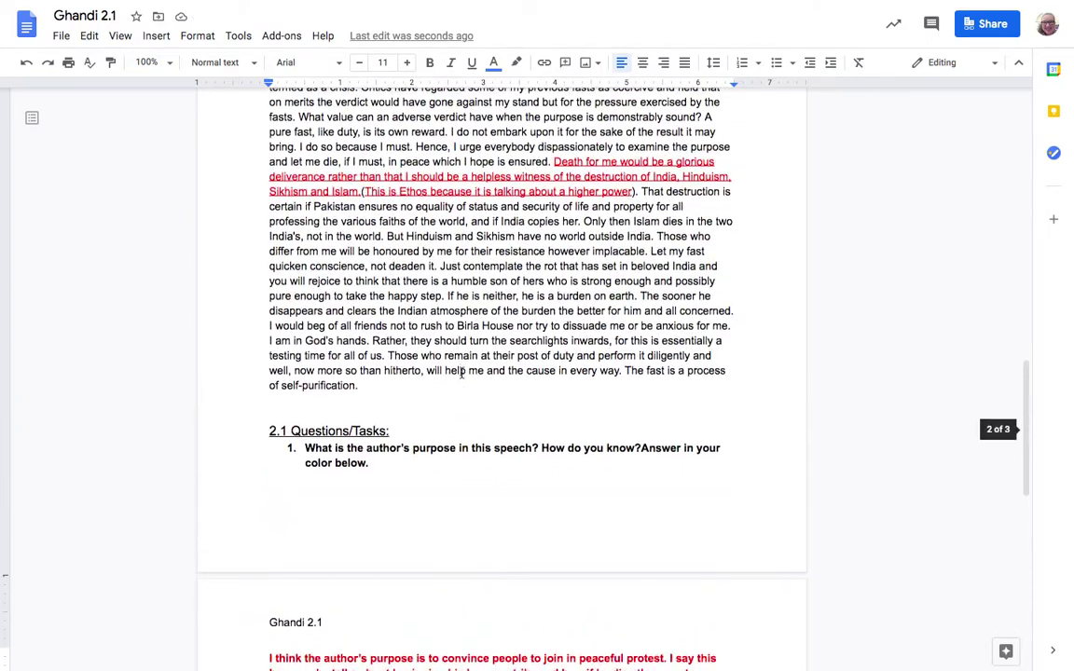
scroll(377, 412, up, 2)
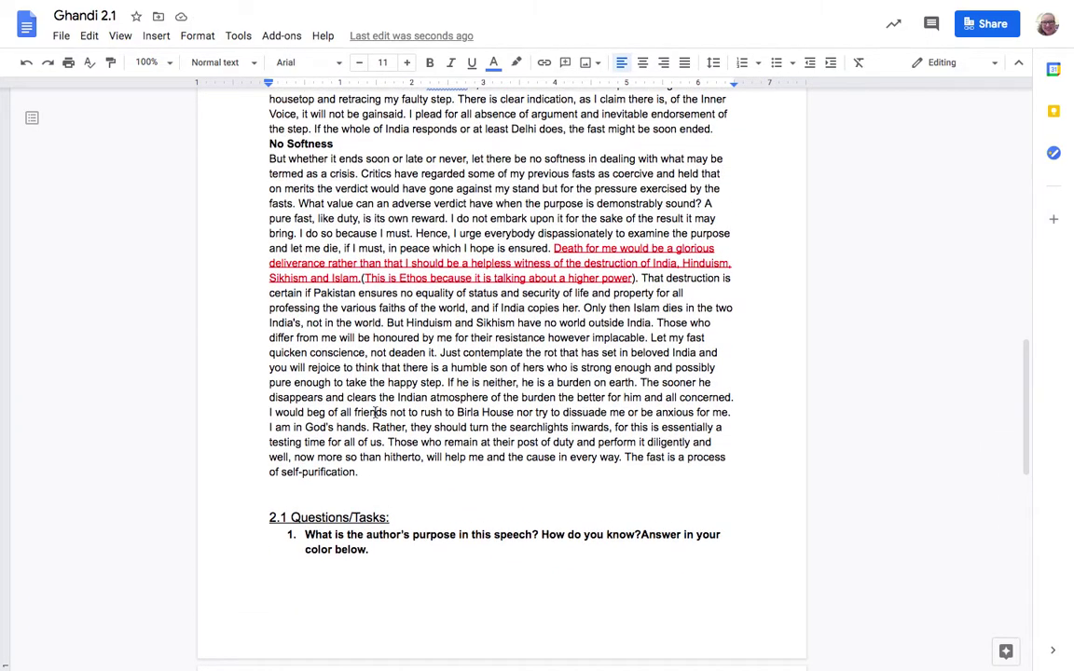
scroll(377, 412, up, 1)
scroll(376, 412, up, 3)
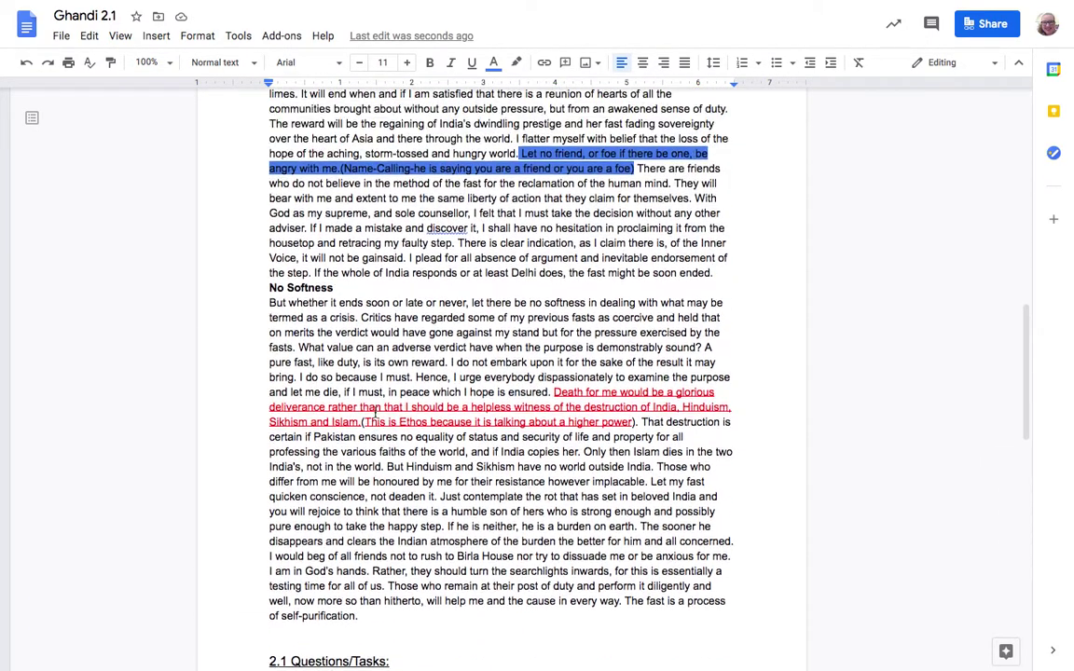
scroll(377, 412, up, 6)
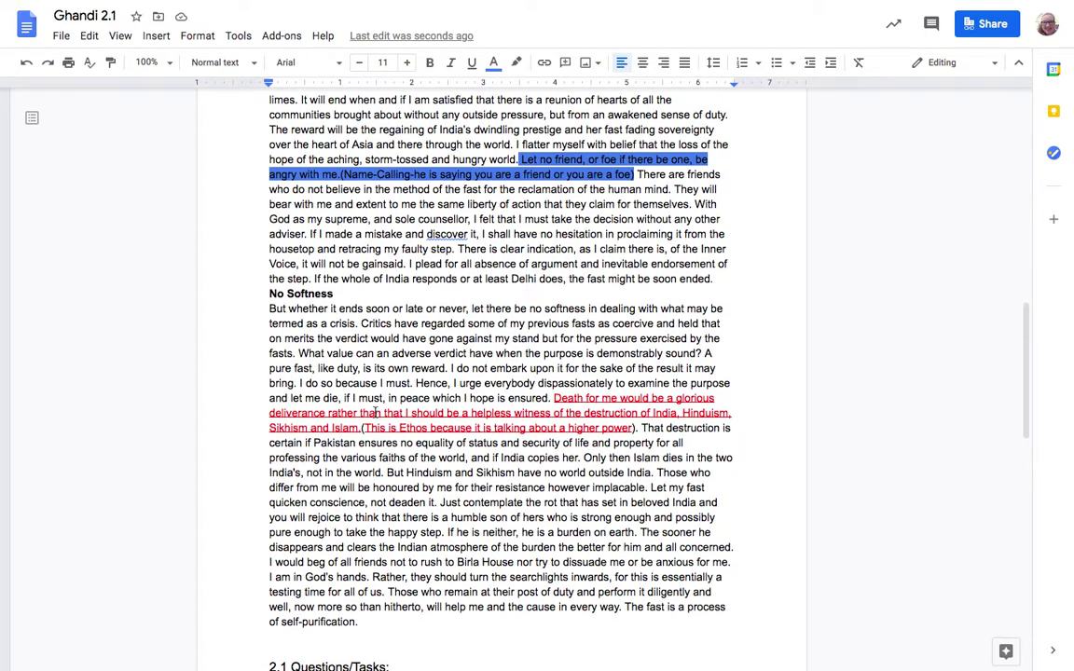
scroll(377, 412, up, 5)
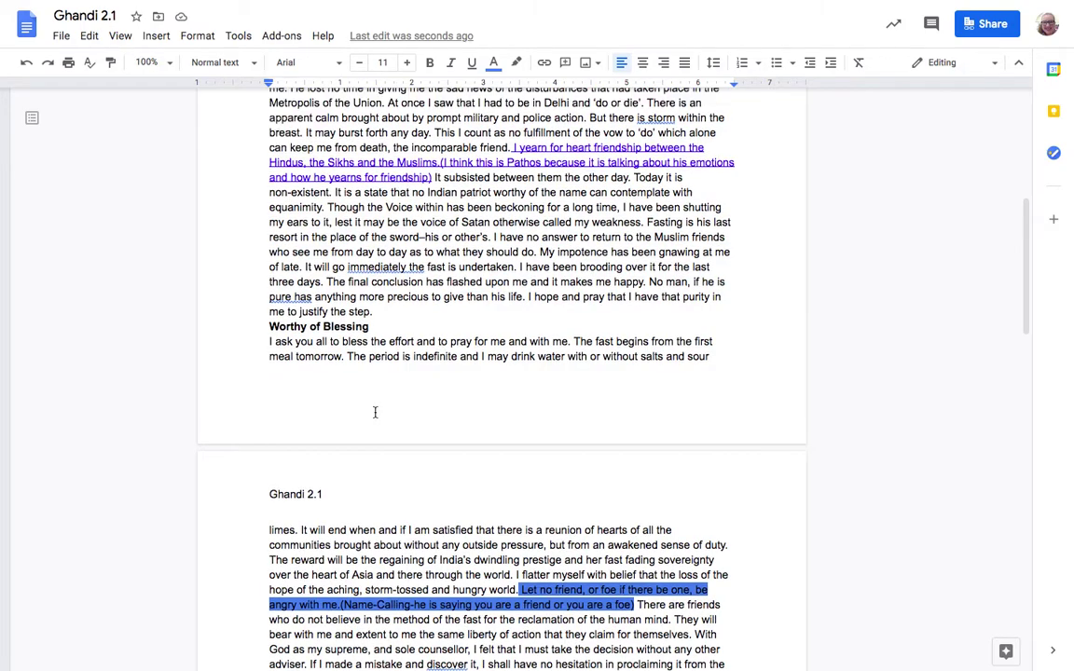
scroll(374, 411, up, 2)
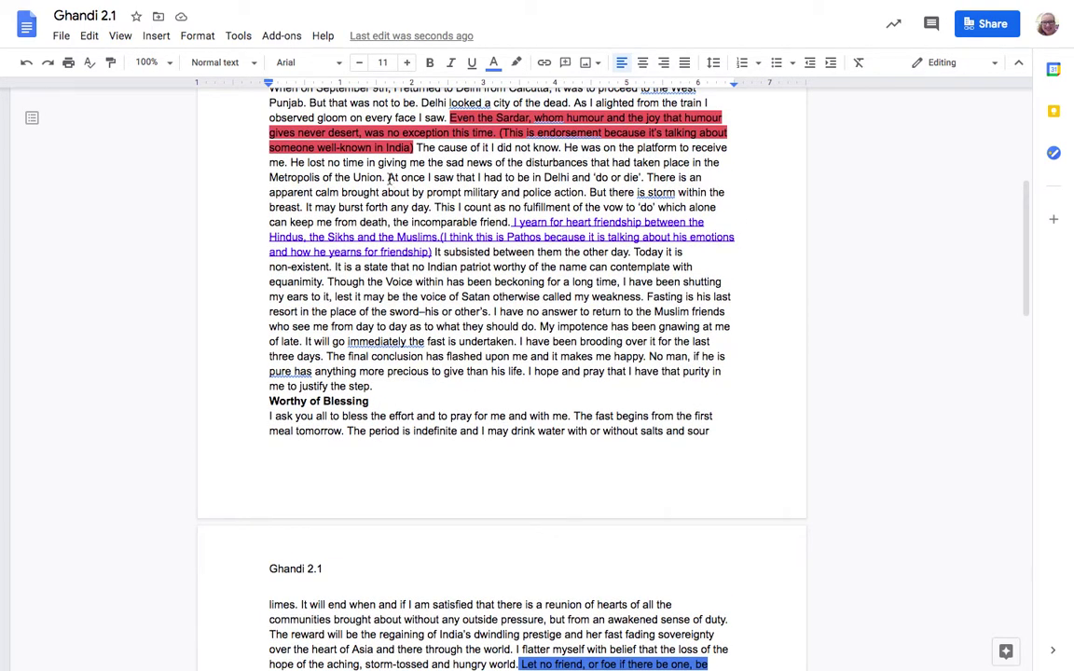
drag(387, 176, 432, 208)
key(ctrl+c)
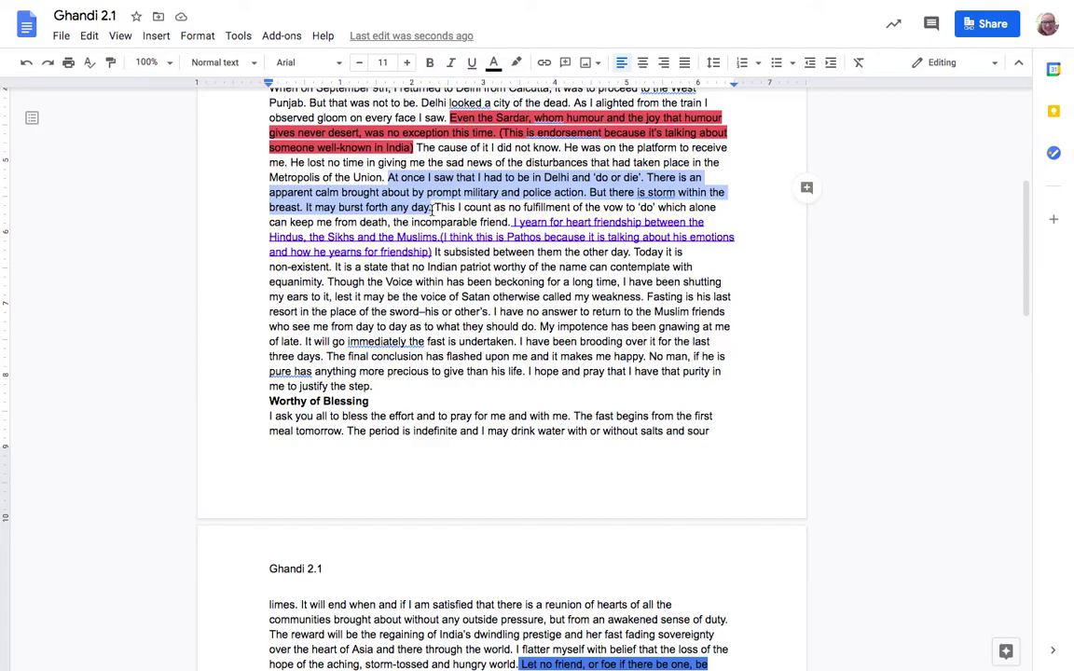
Step: Paste the copied passage after the opening quotation mark under question 6 and add a closing quotation mark
scroll(431, 209, down, 13)
scroll(311, 392, down, 3)
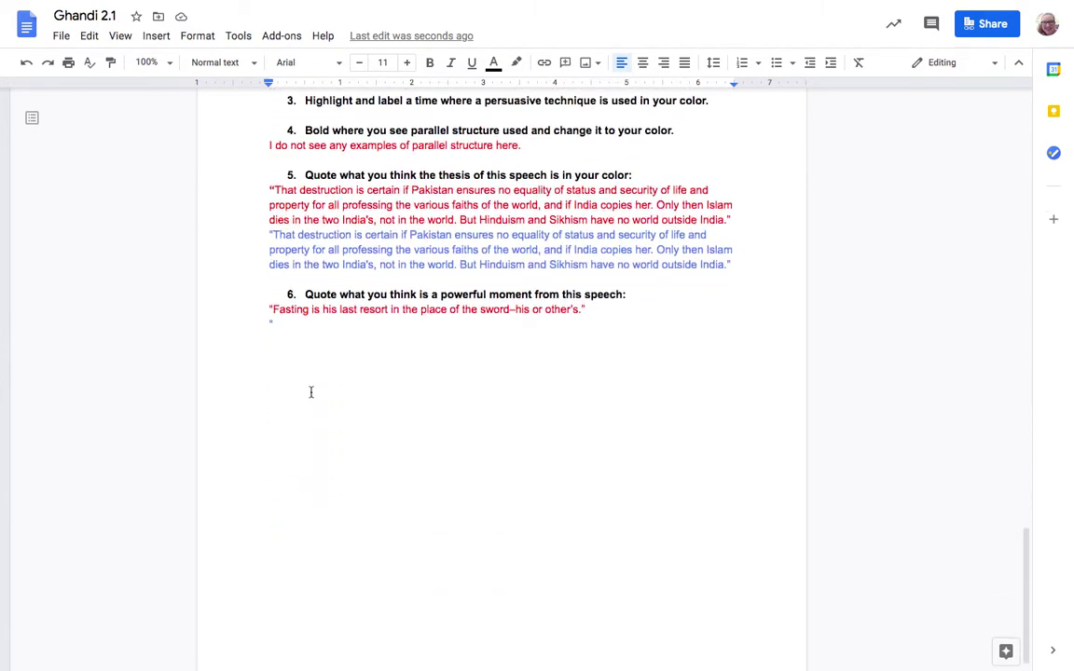
right_click(296, 329)
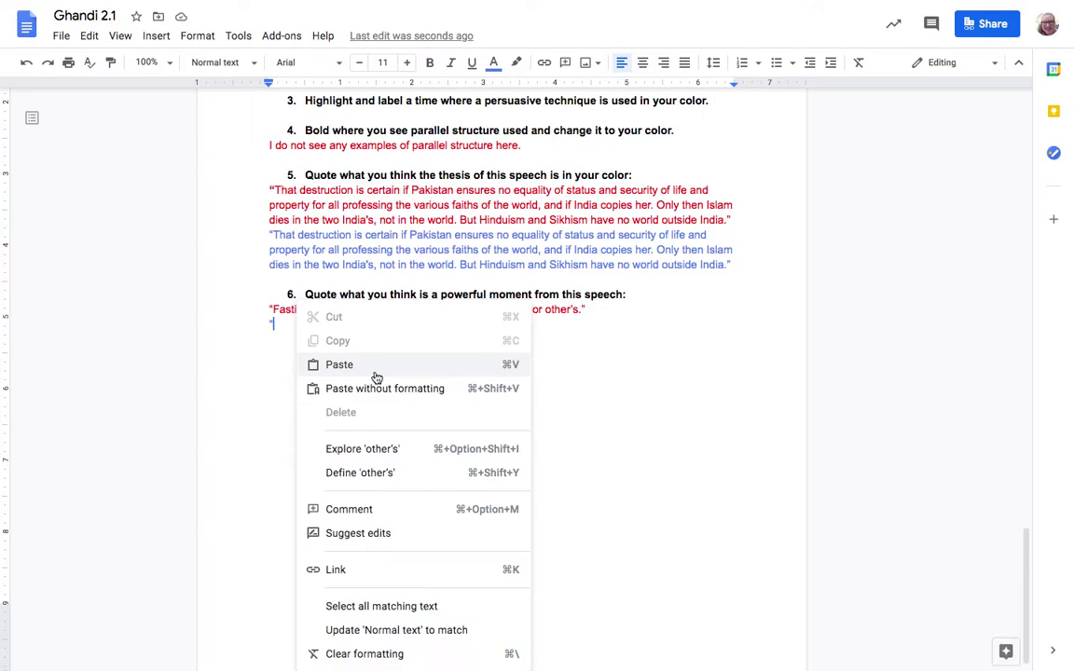
click(373, 368)
text(")
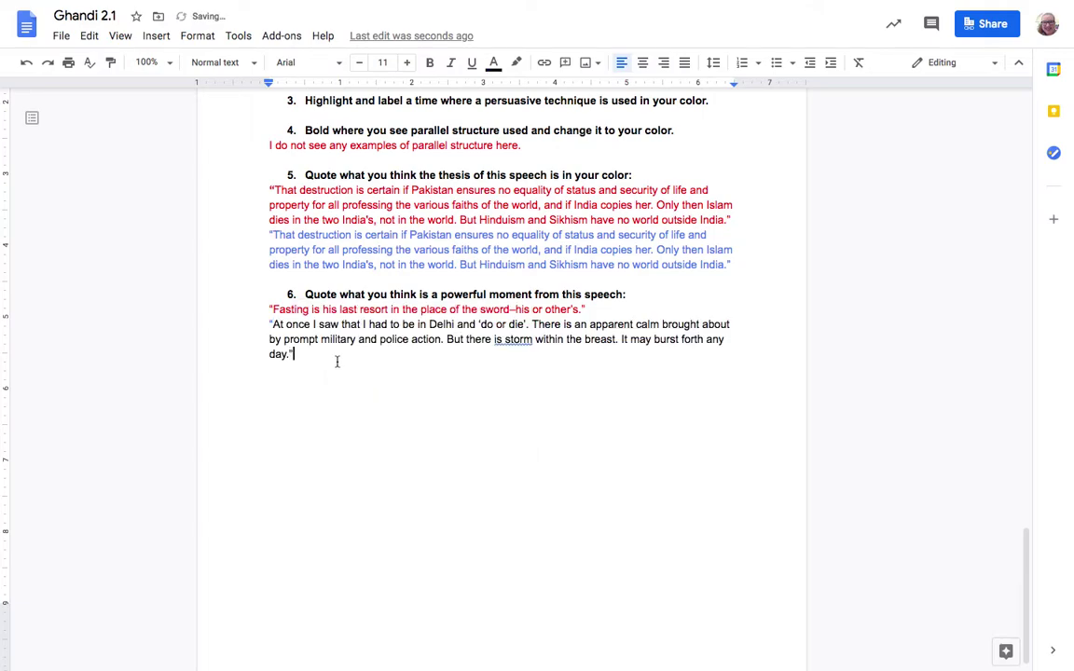
Step: Change the text colour of the whole pasted powerful-moment quote under question 6 to blue
drag(317, 360, 269, 324)
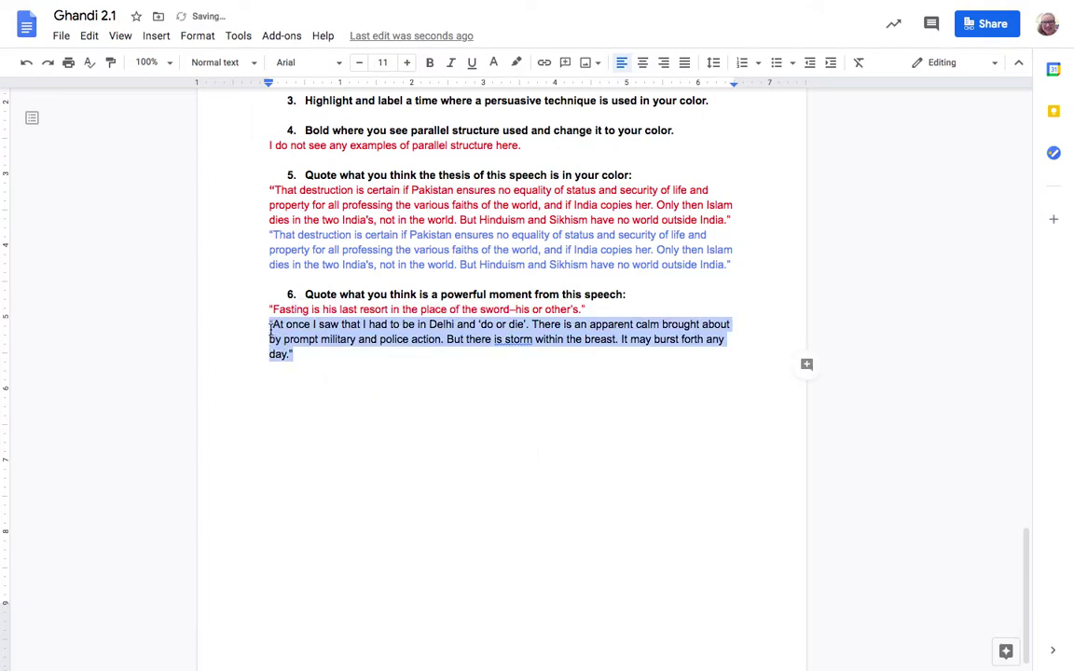
click(493, 63)
click(613, 110)
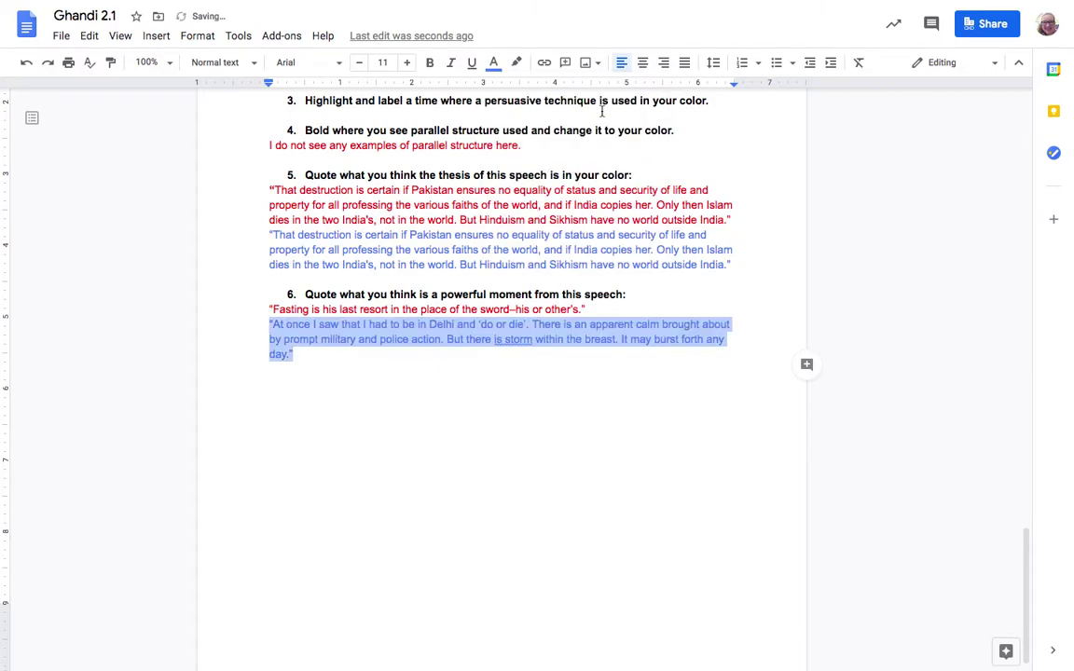
click(409, 365)
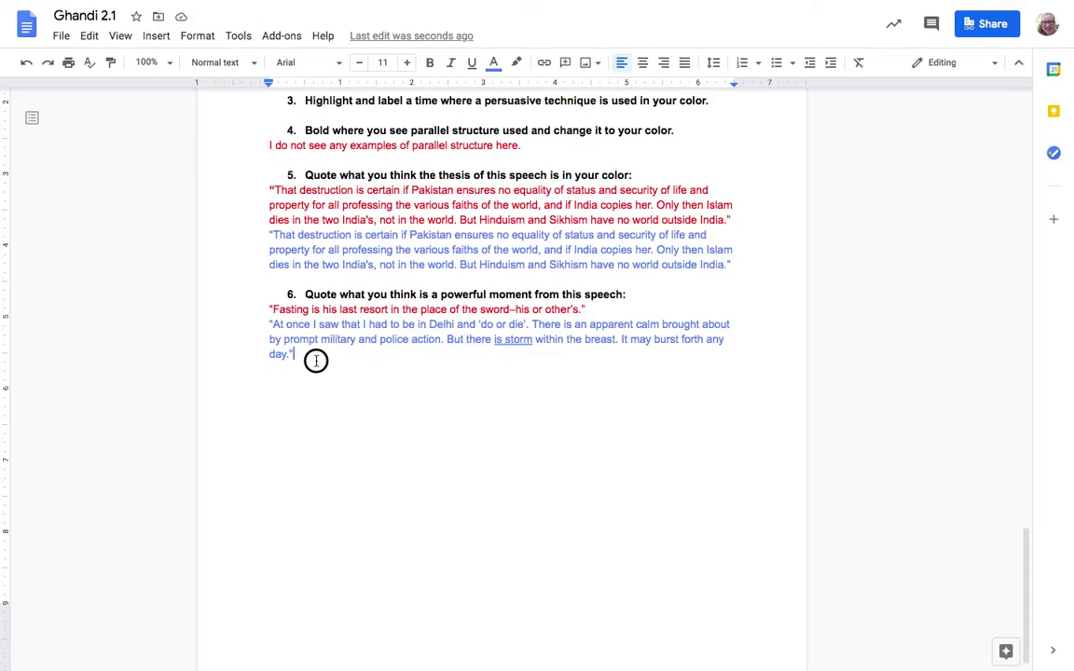
Step: Enter 11/18 as the completion date in the blue reader's row of the table at the start of the document
scroll(314, 360, up, 1)
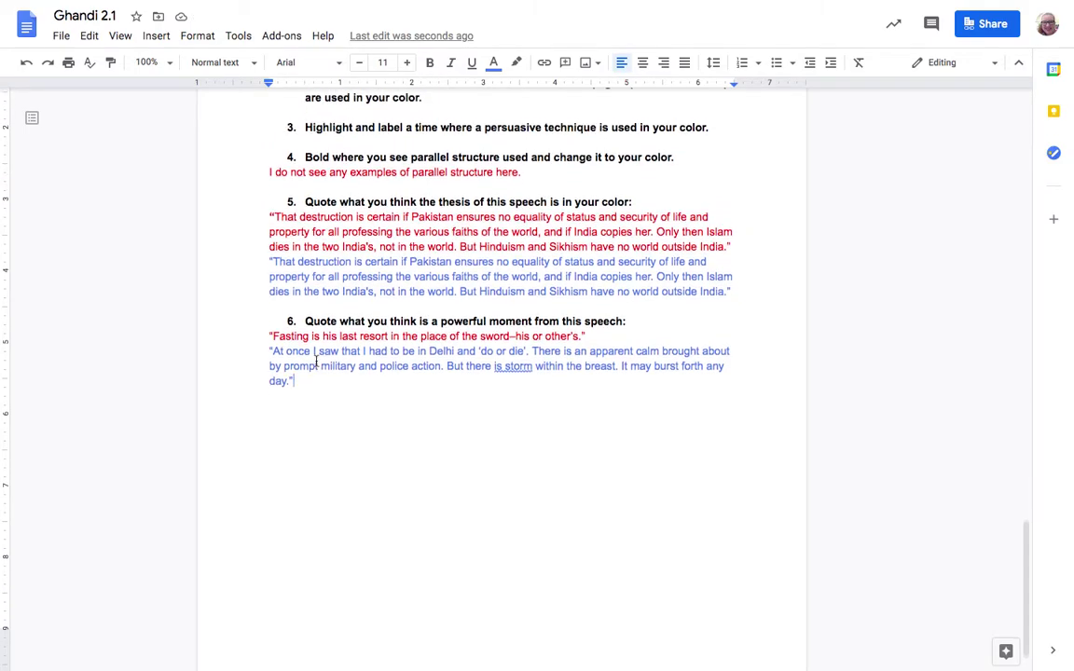
scroll(316, 361, up, 2)
scroll(350, 426, up, 2)
scroll(351, 426, up, 5)
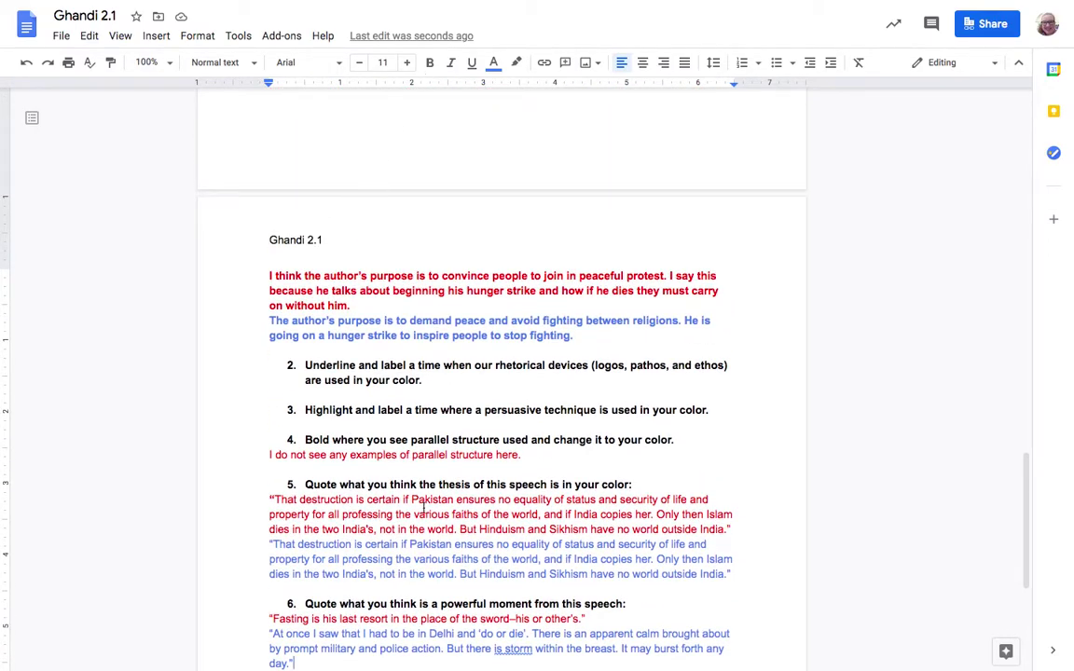
scroll(414, 290, up, 15)
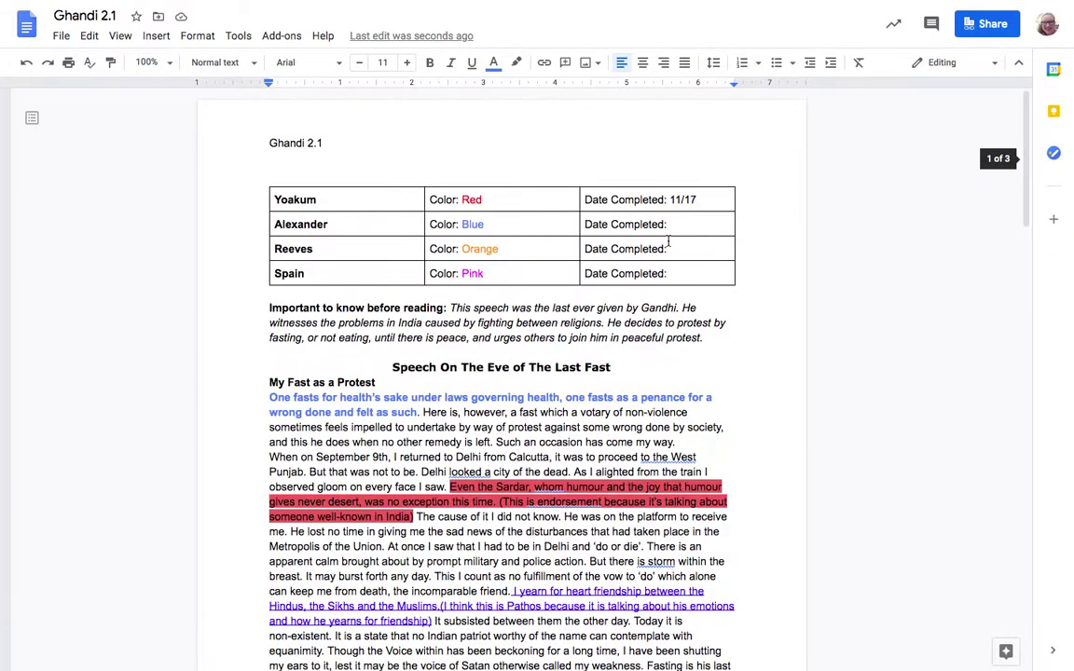
click(682, 229)
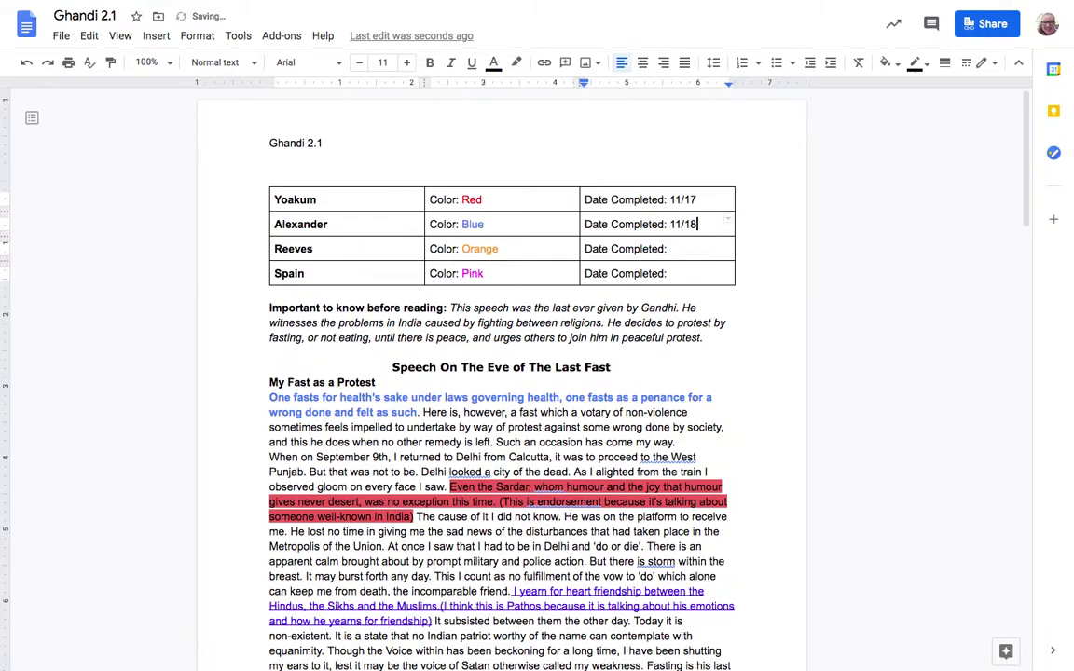
click(361, 270)
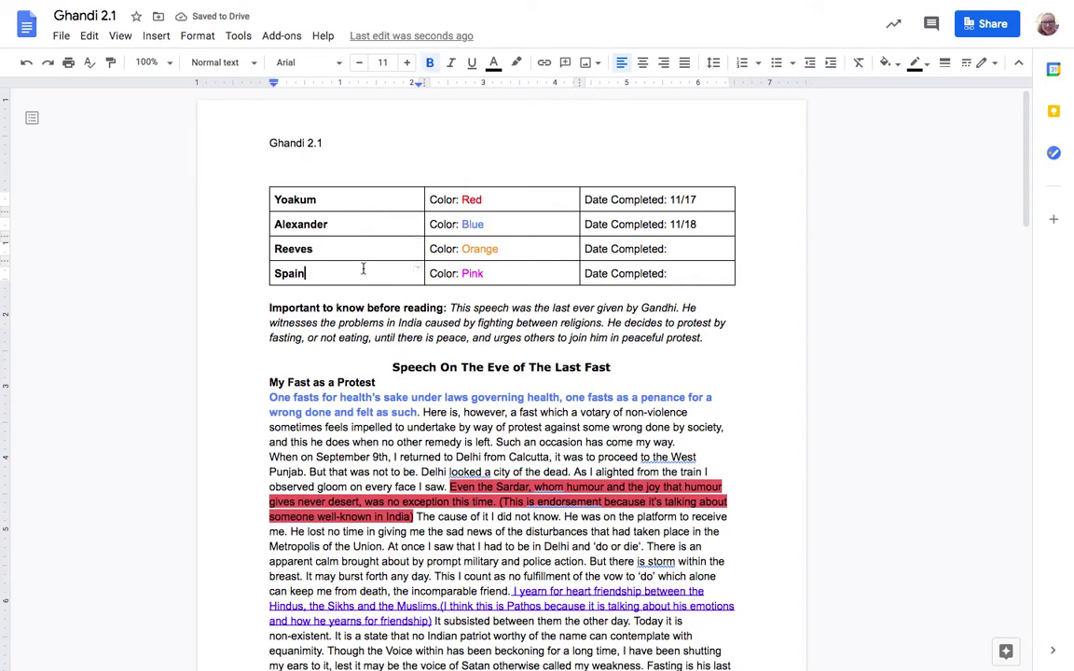
scroll(742, 390, down, 1)
scroll(742, 391, down, 8)
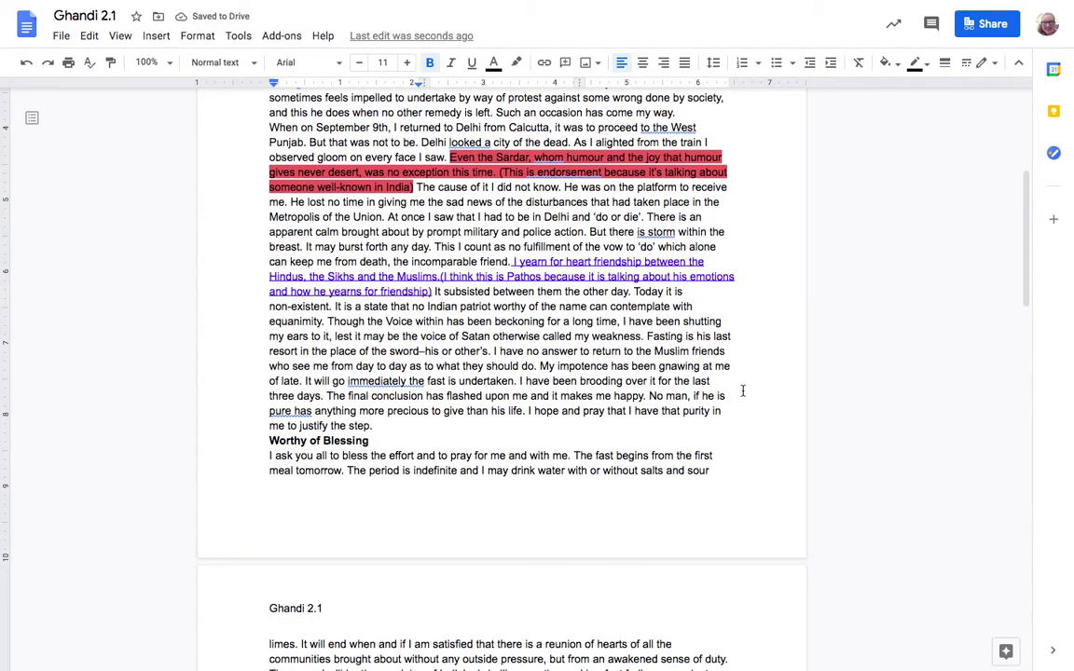
scroll(743, 391, up, 4)
scroll(743, 391, up, 3)
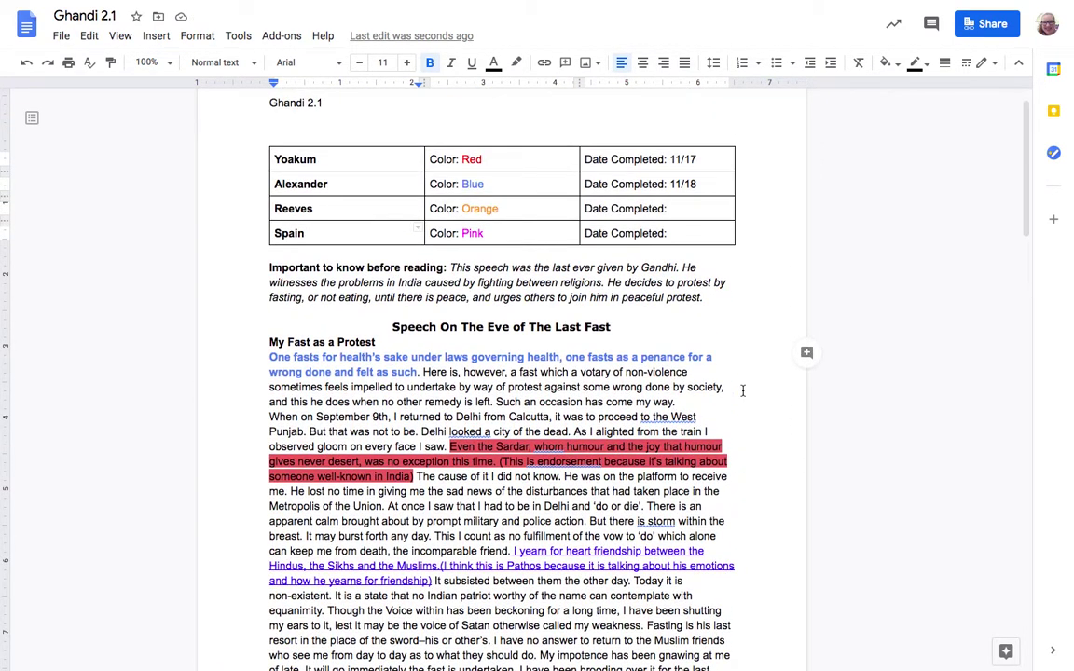
scroll(743, 390, down, 3)
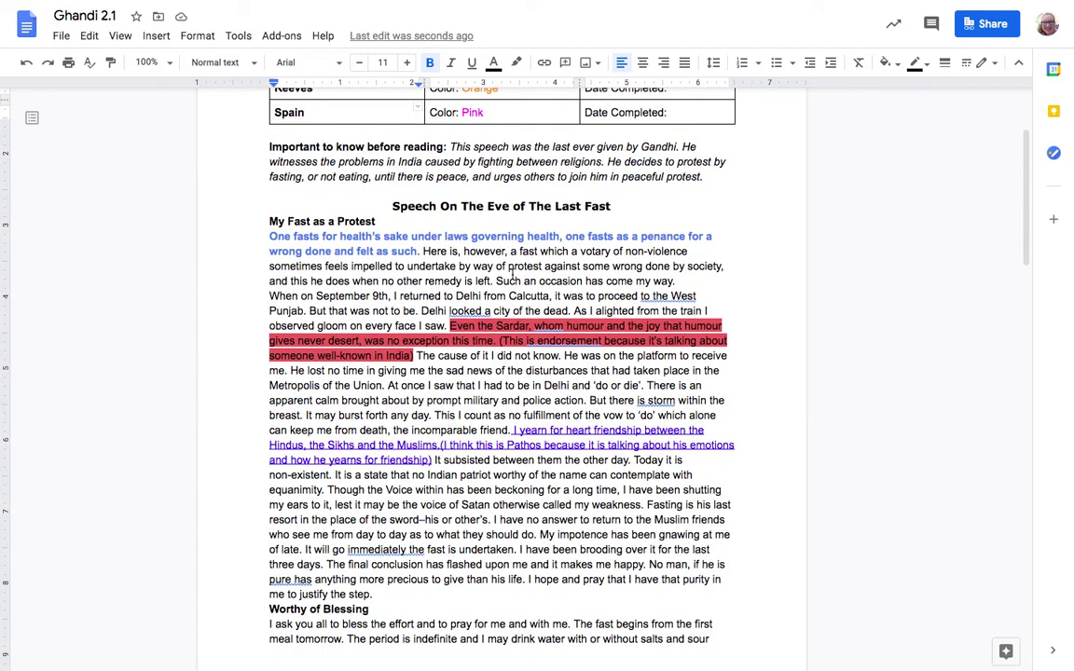
scroll(512, 272, up, 3)
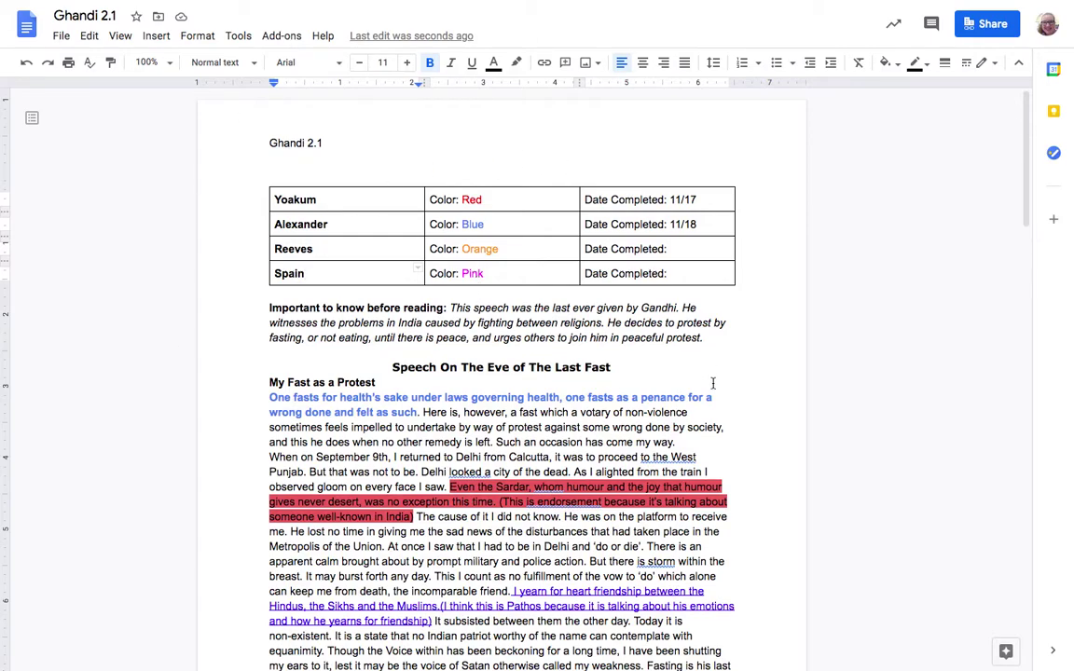
mouse_move(762, 5)
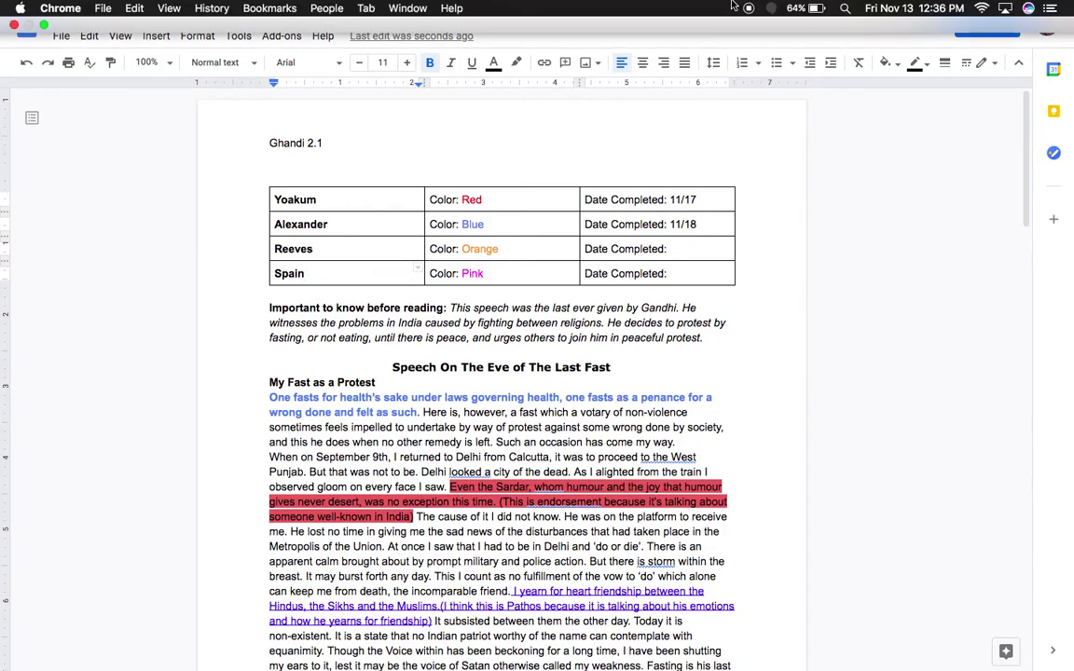